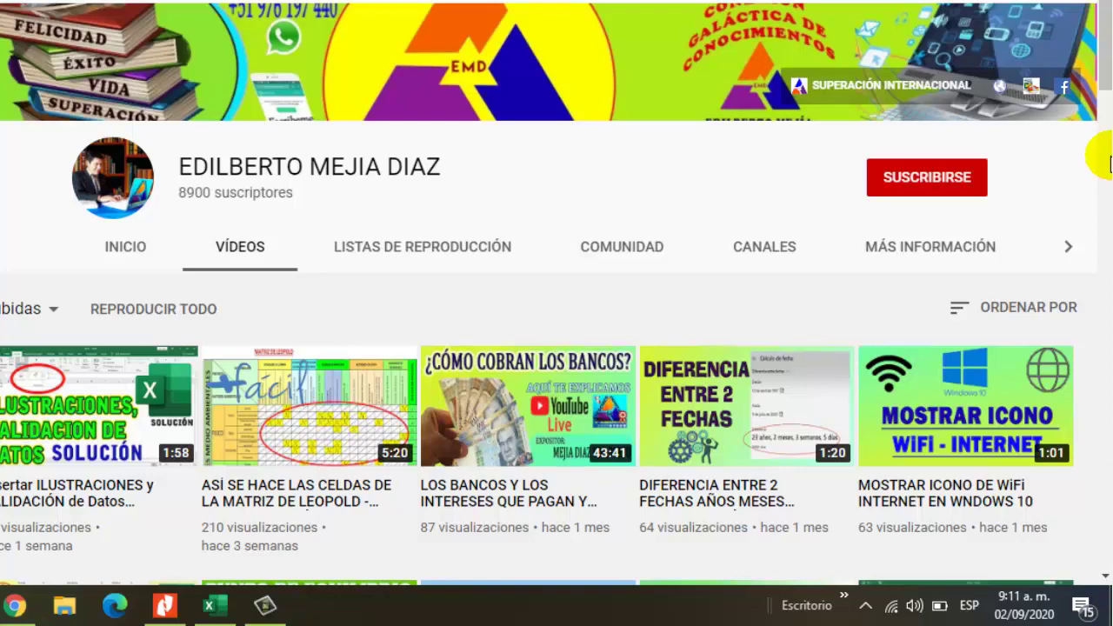
Switch from the YouTube channel page to the Excel workbook with the REGISTRO CONTABLE table
left_click(216, 609)
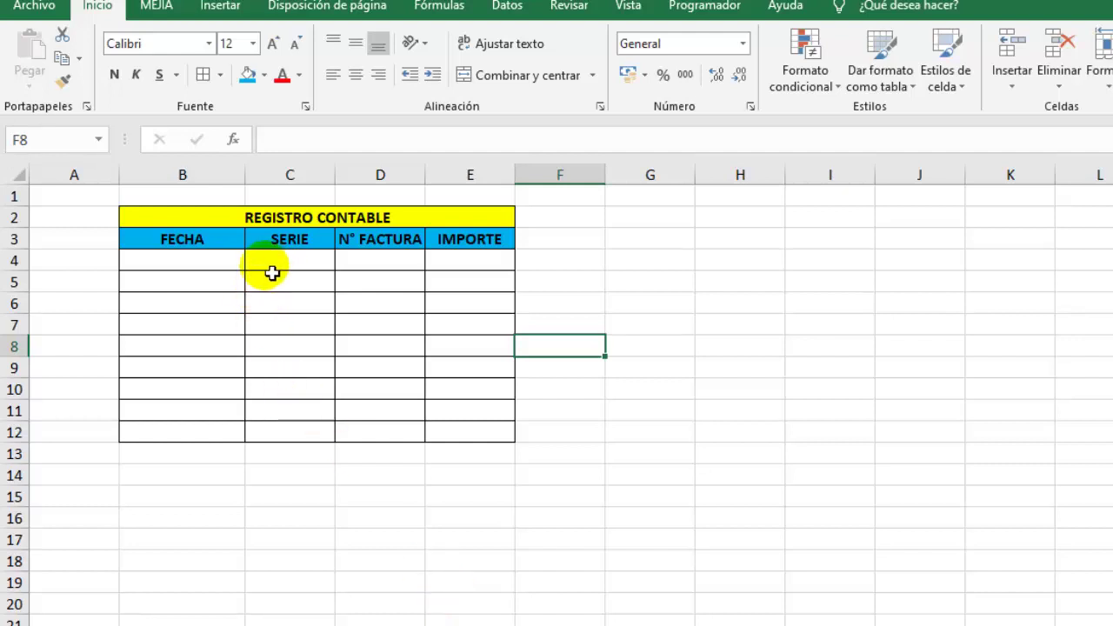
Fill the first row with date 02/09/2020 and series 001, which Excel shows as 1
left_click(237, 268)
type("02/09/202")
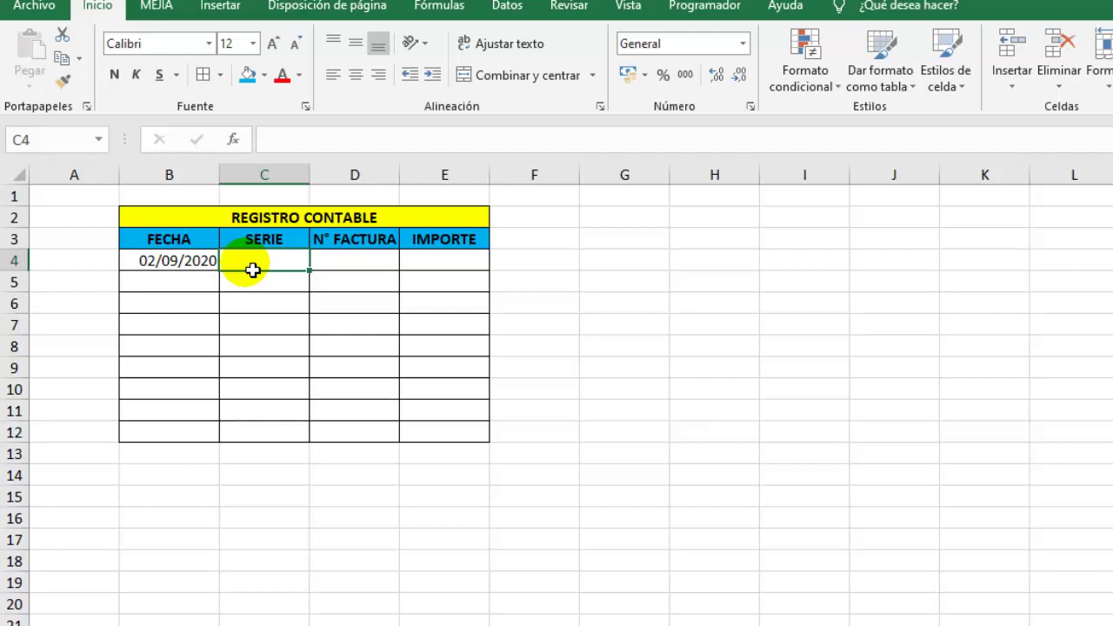
type("001")
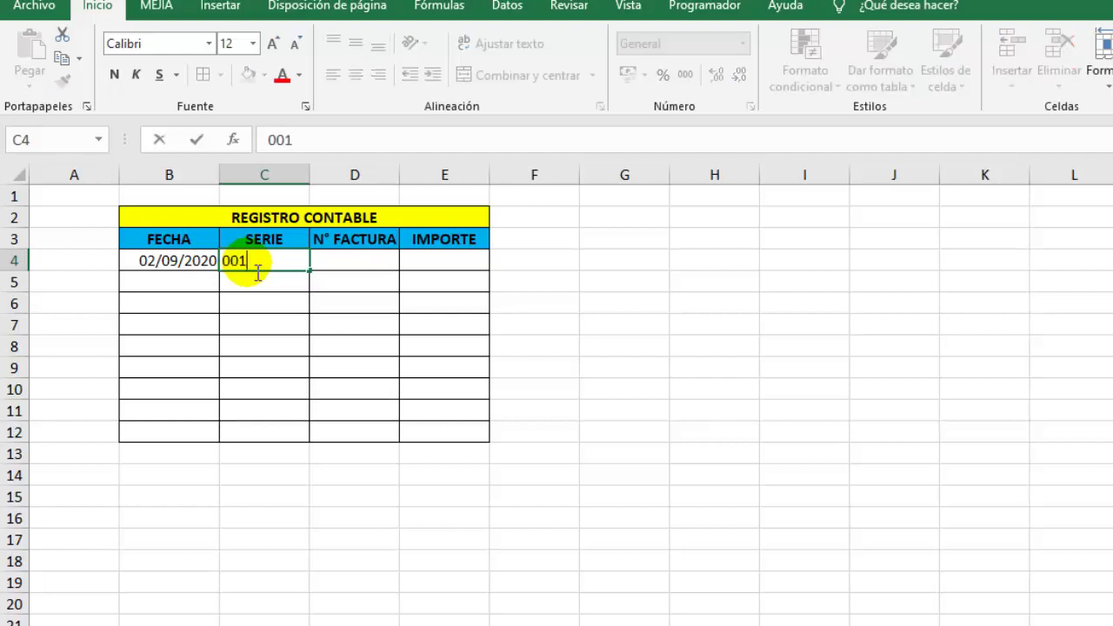
key("Return")
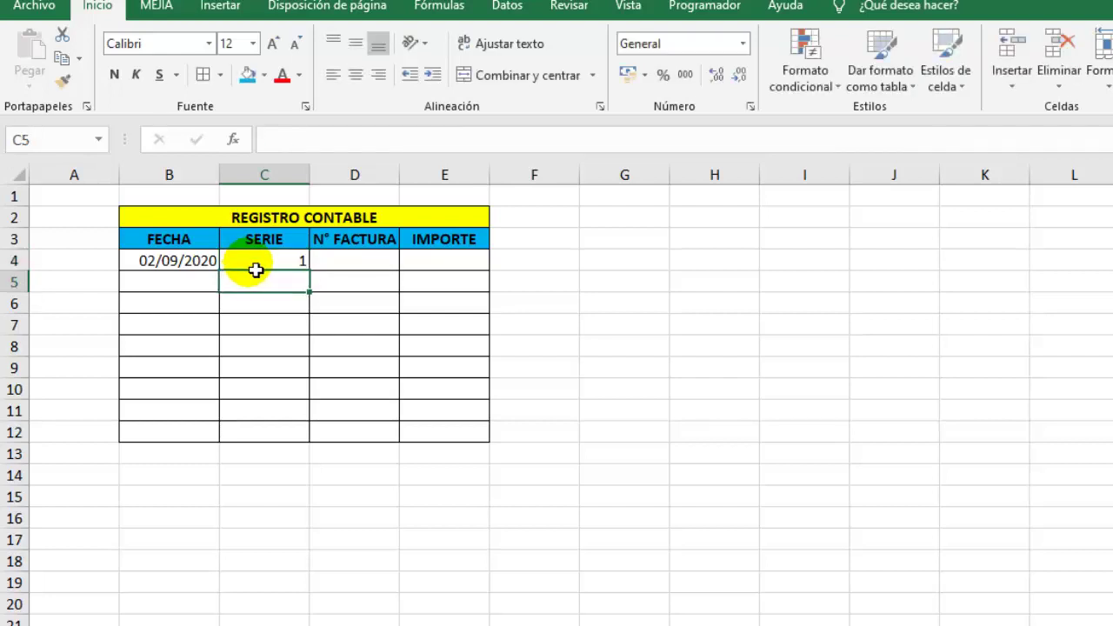
Apply the custom number format 000 to the SERIE cells C4:C12 so 1 reads 001
left_click_drag(293, 259, 294, 438)
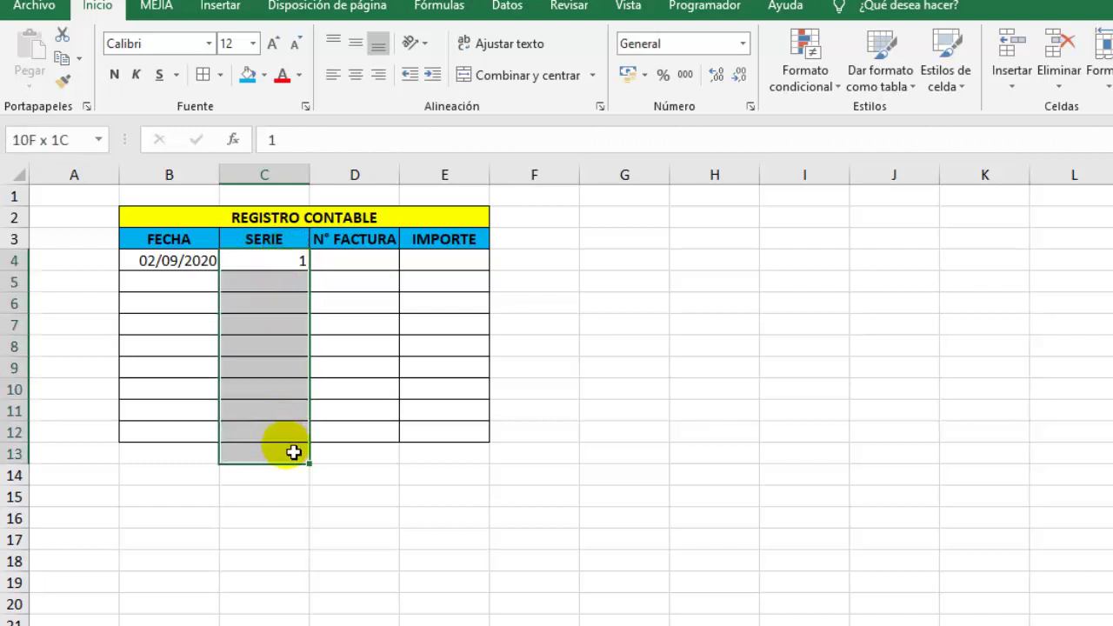
left_click(744, 45)
key("Escape")
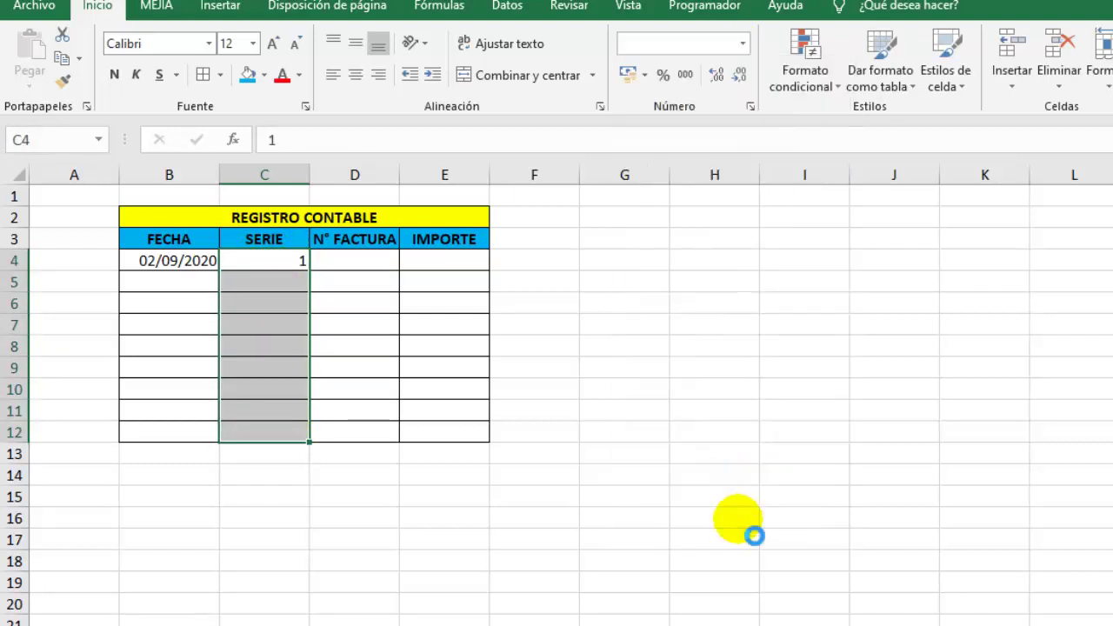
key("ctrl+1")
left_click(608, 294)
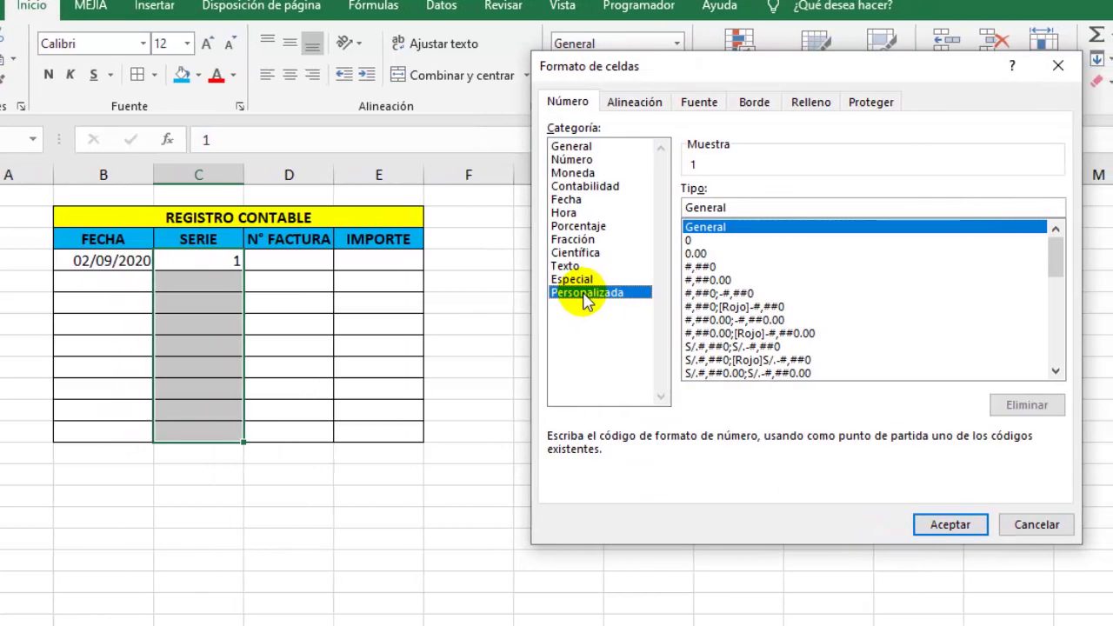
left_click(693, 241)
type("0")
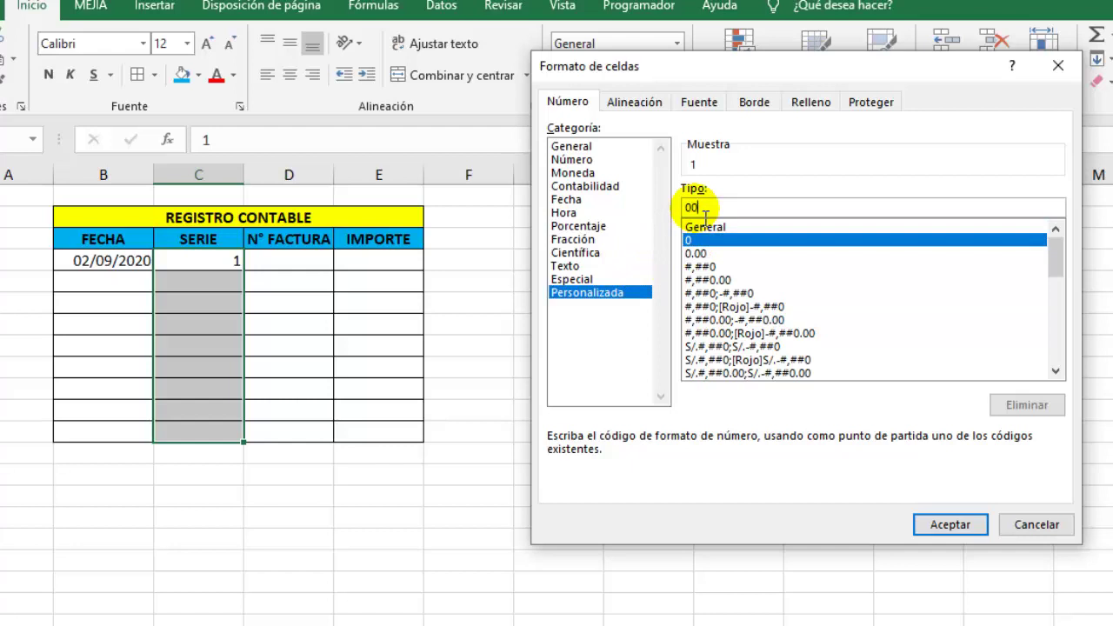
type("0")
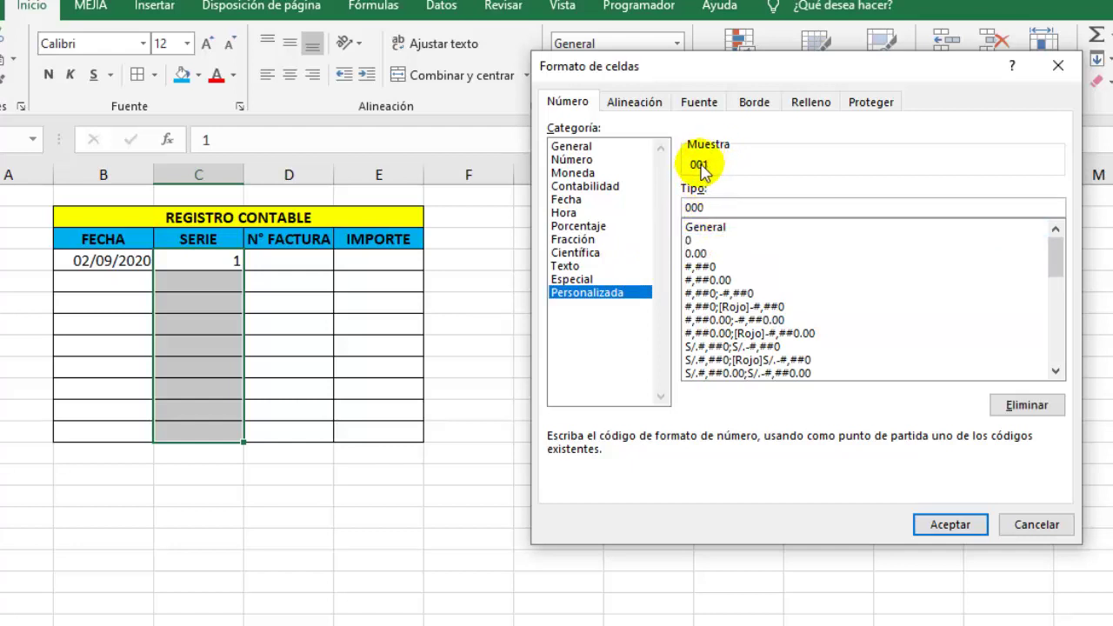
left_click(947, 525)
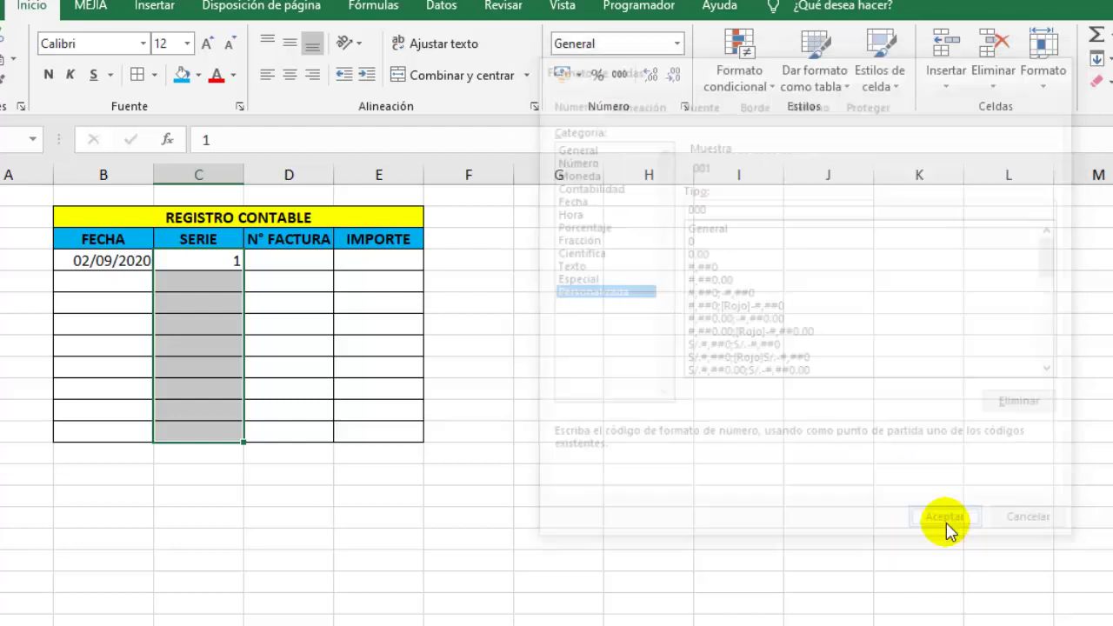
left_click(293, 267)
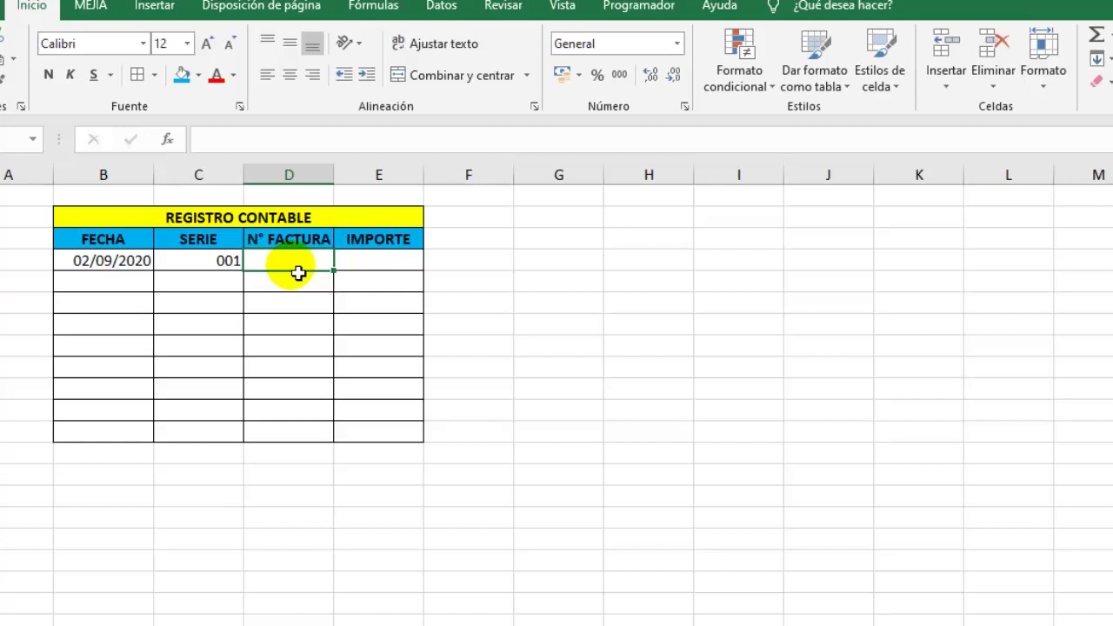
Give the N° FACTURA cells D4:D12 the custom format 000000 for six-digit invoice numbers
left_click_drag(293, 286, 304, 430)
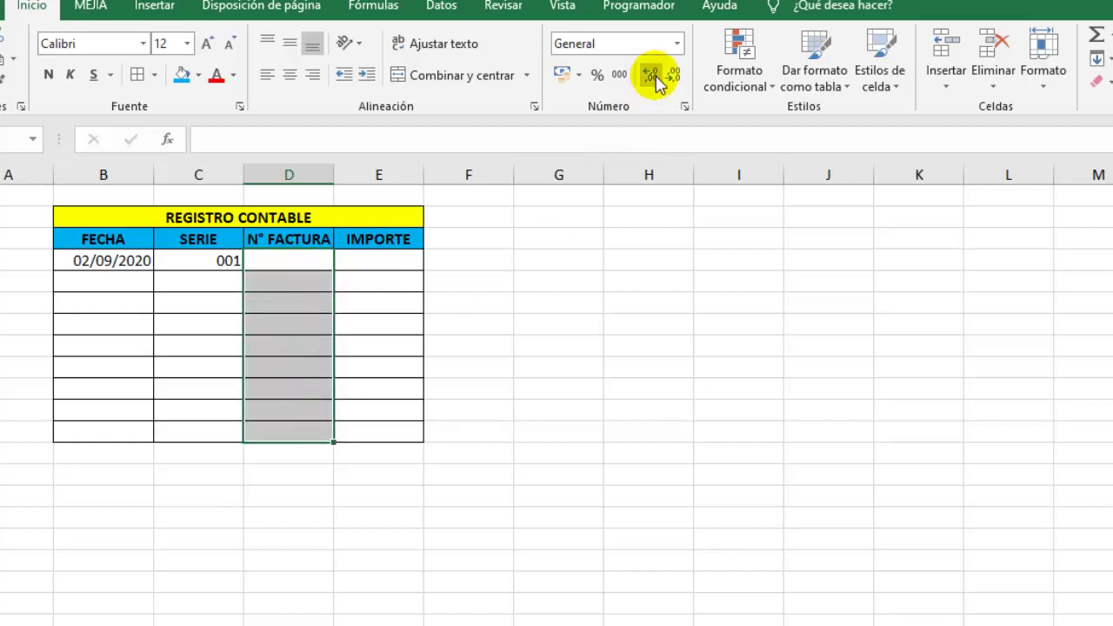
left_click(677, 43)
left_click(635, 526)
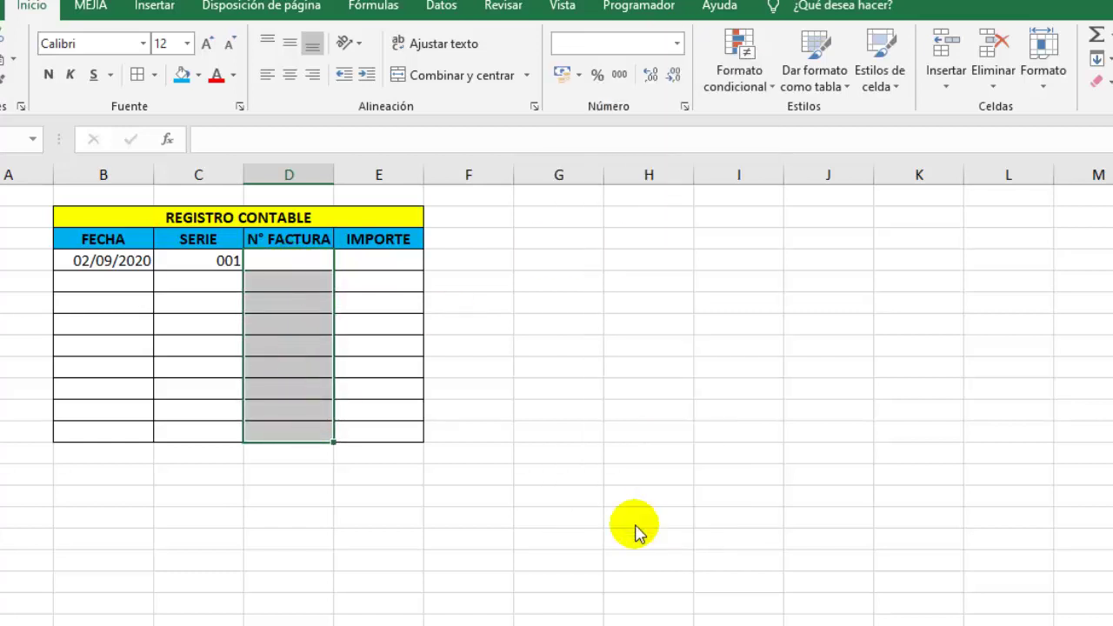
left_click(585, 292)
left_click(698, 240)
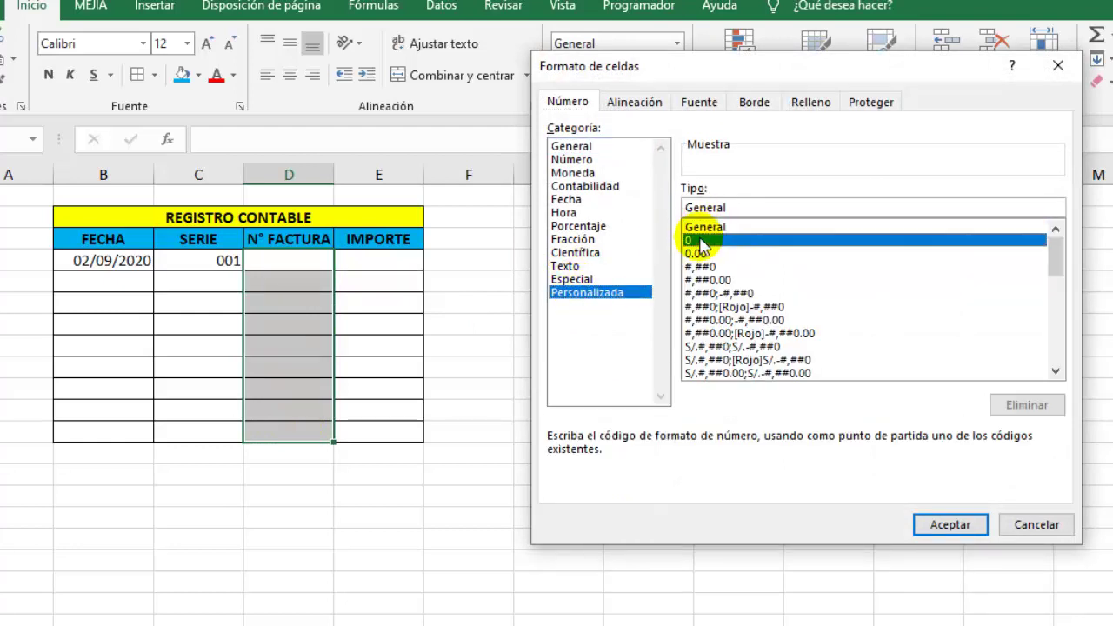
left_click(710, 215)
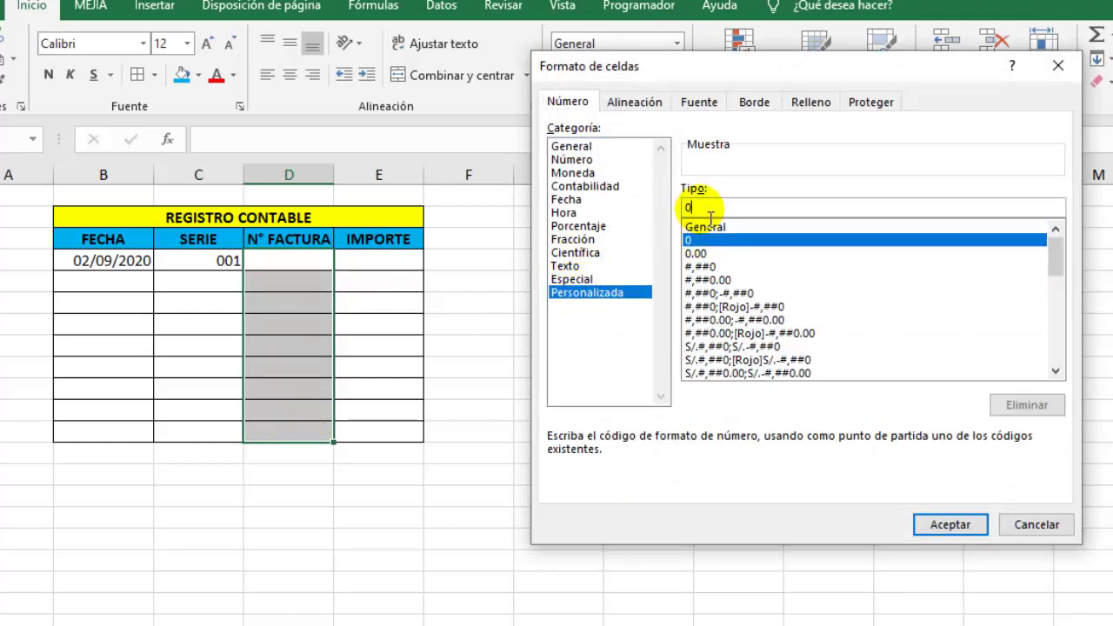
type("00000")
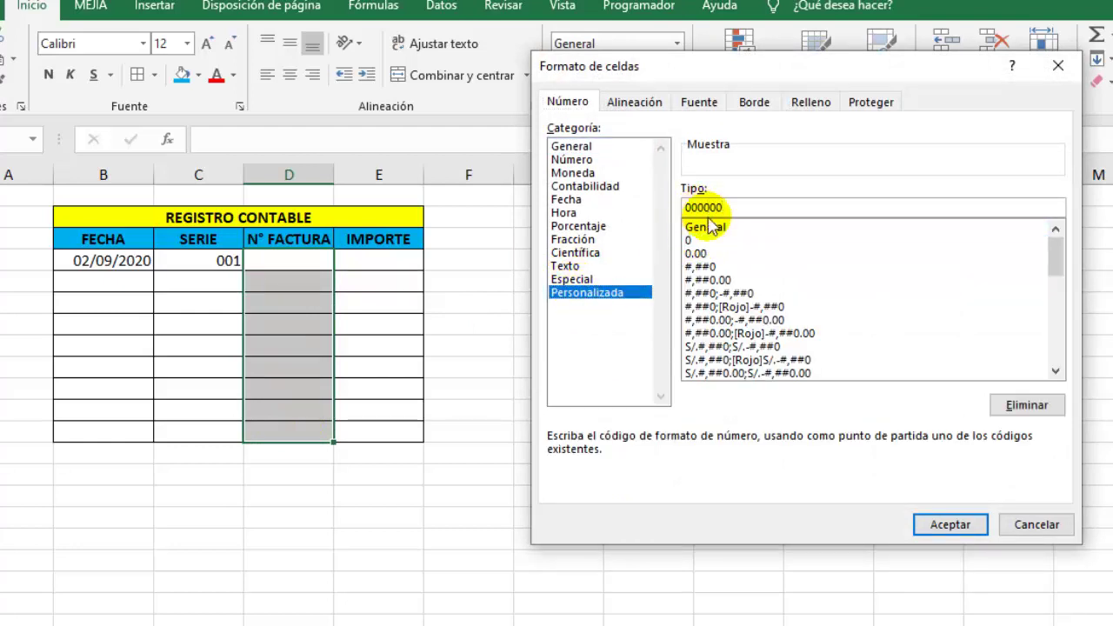
left_click(949, 524)
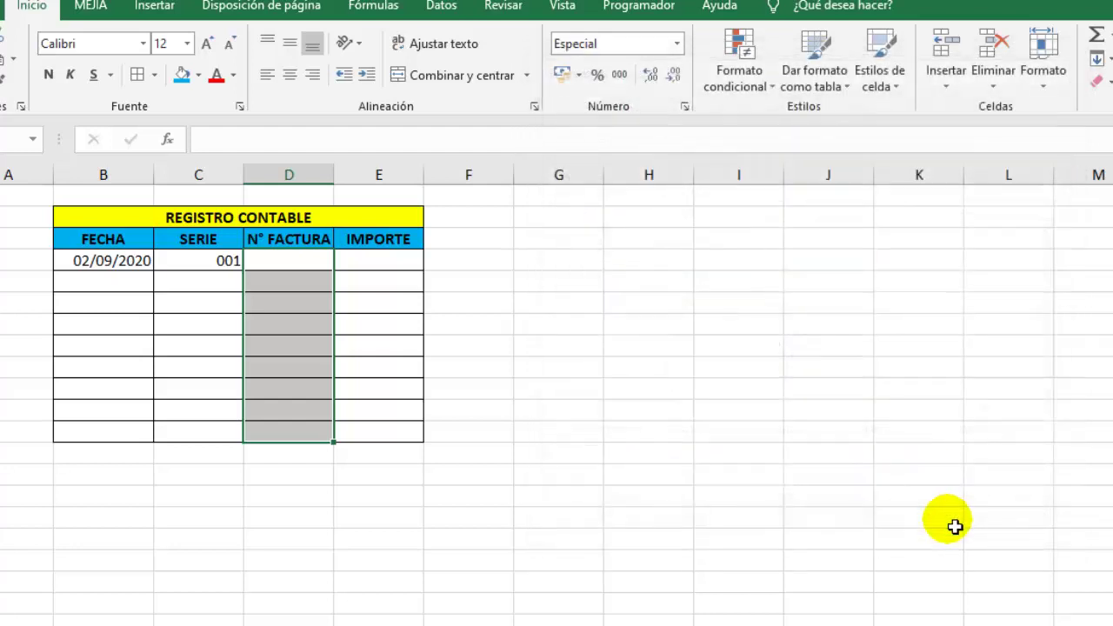
left_click(305, 266)
Enter invoice 45, add a second row repeating series and invoice 000045, then select the invoice column
type("4")
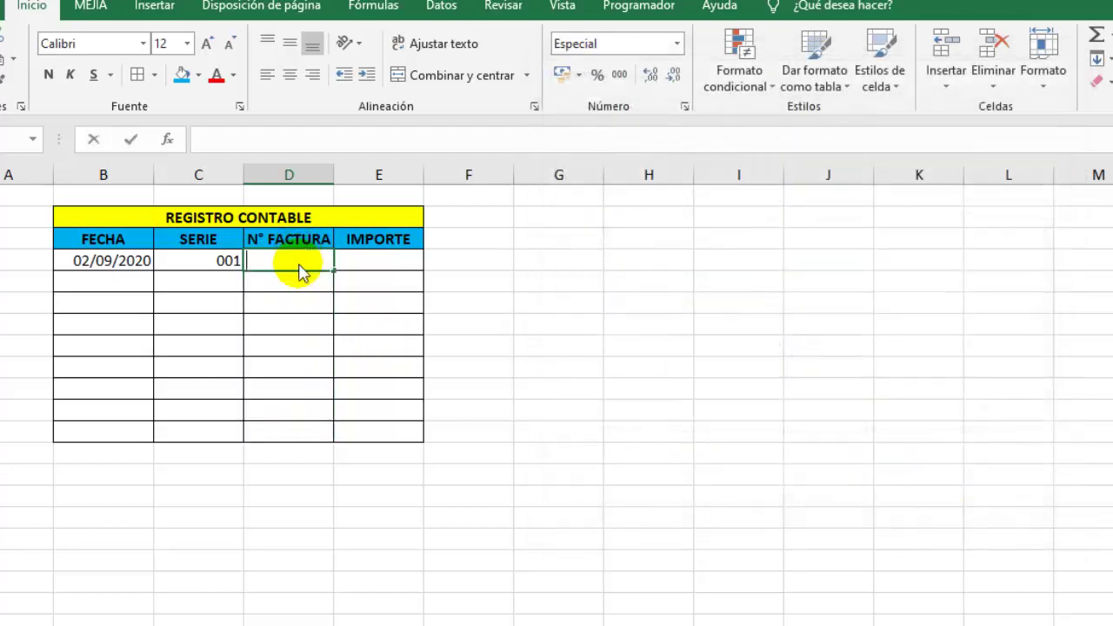
type("5")
key("Return")
left_click(130, 287)
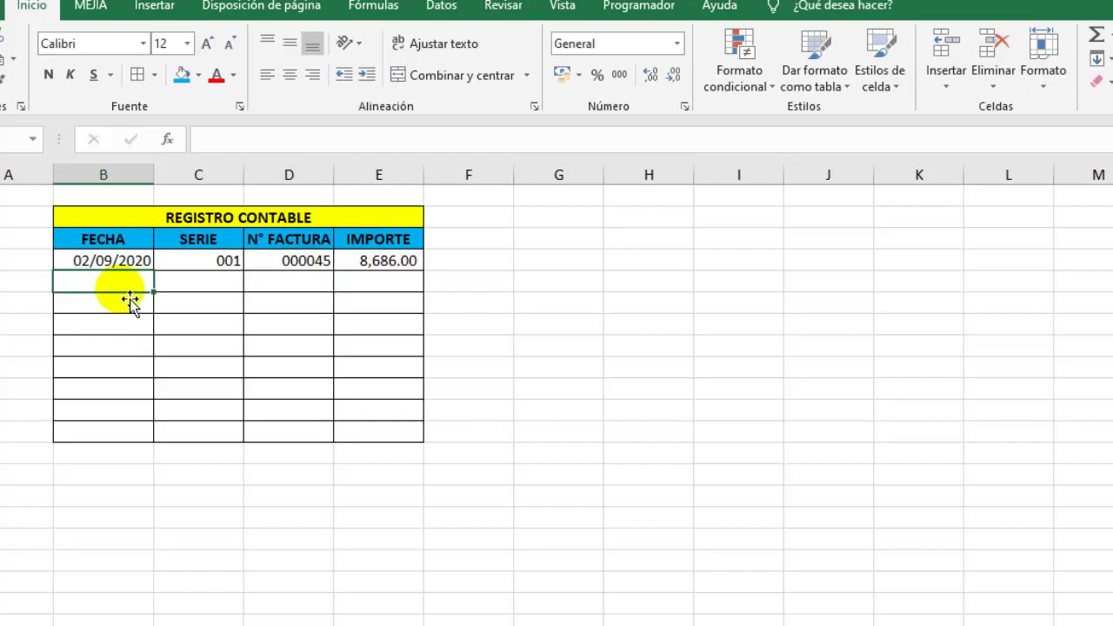
type("+1")
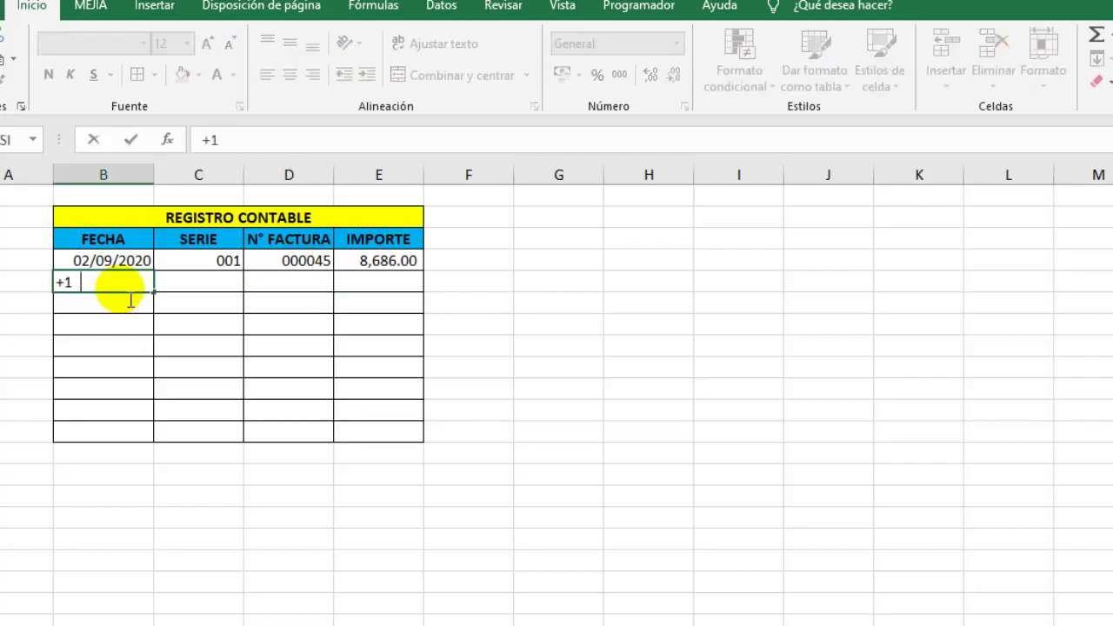
left_click(103, 261)
key("Return")
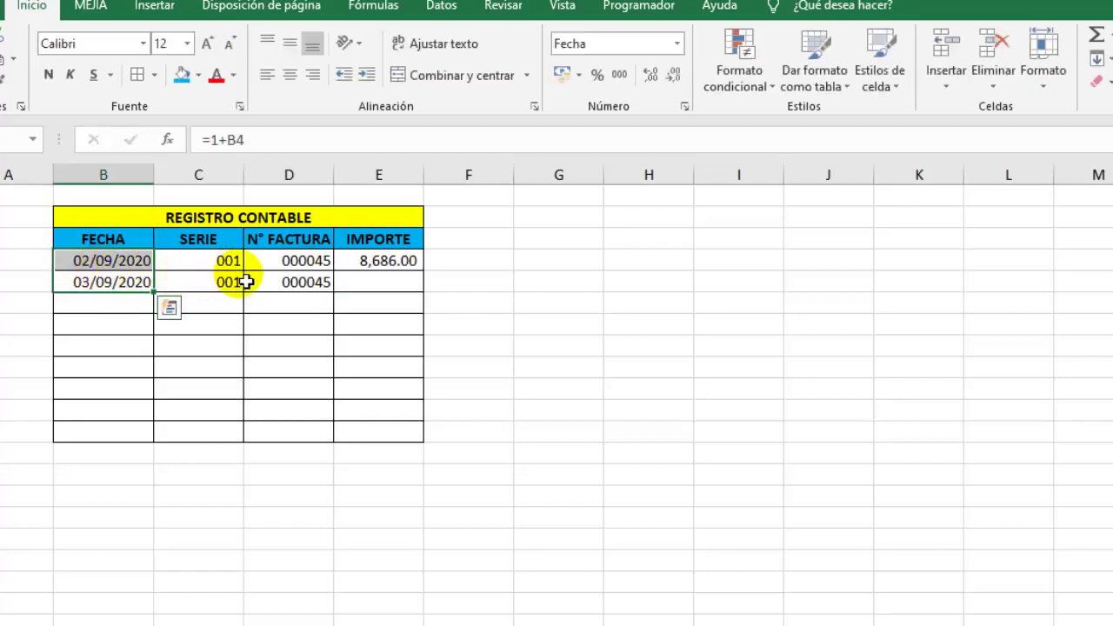
left_click(287, 280)
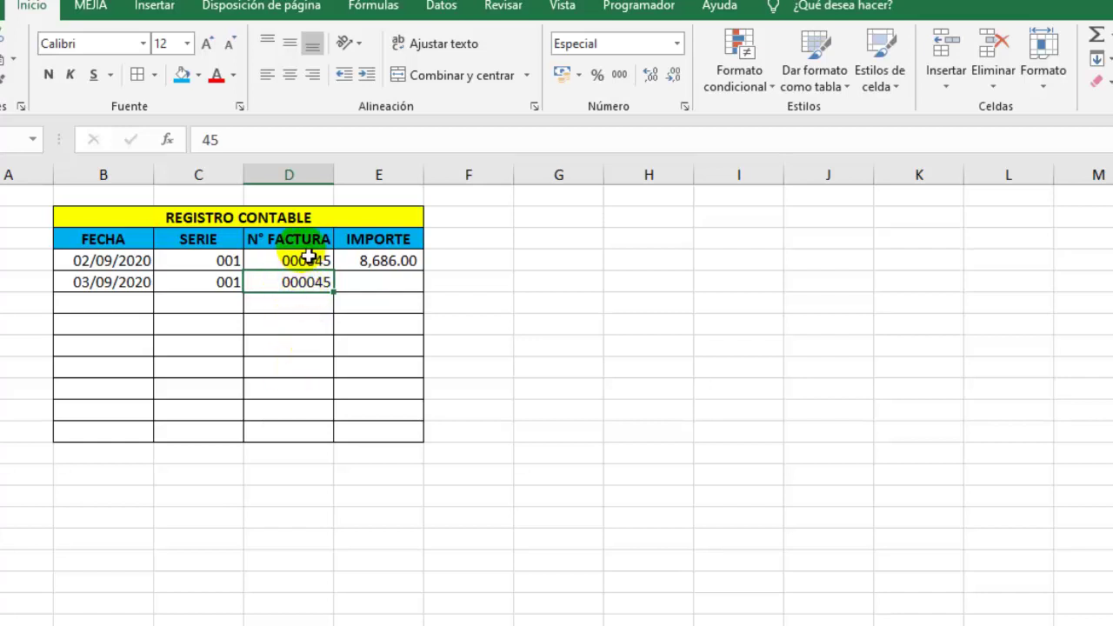
left_click_drag(304, 281, 309, 439)
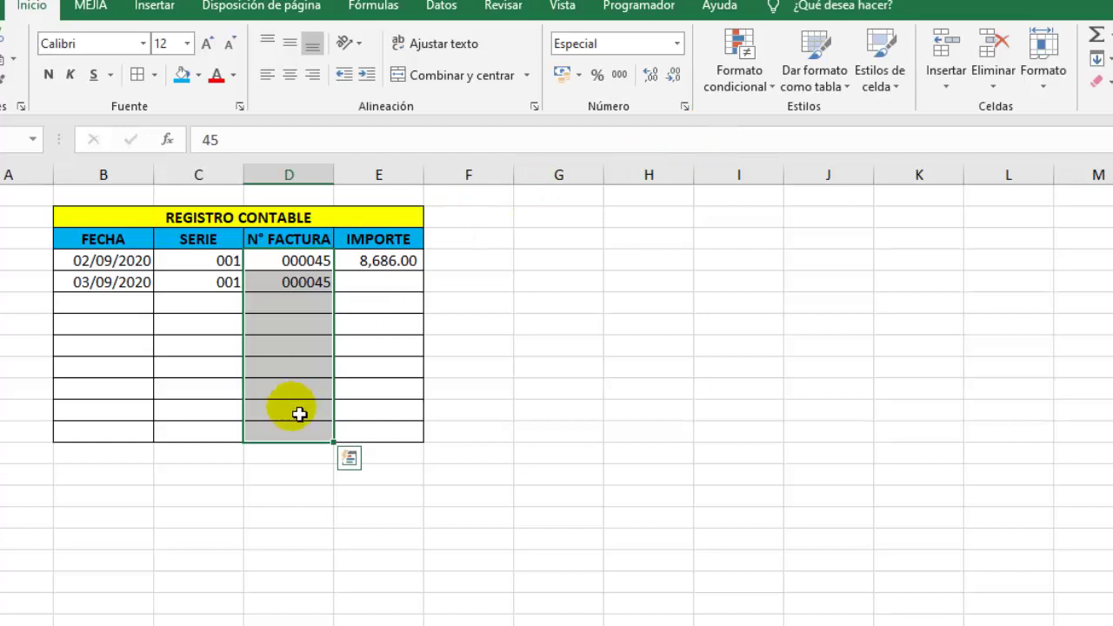
Add a duplicate-values rule on N° FACTURA that shows repeated invoices in bold dark navy
left_click(769, 88)
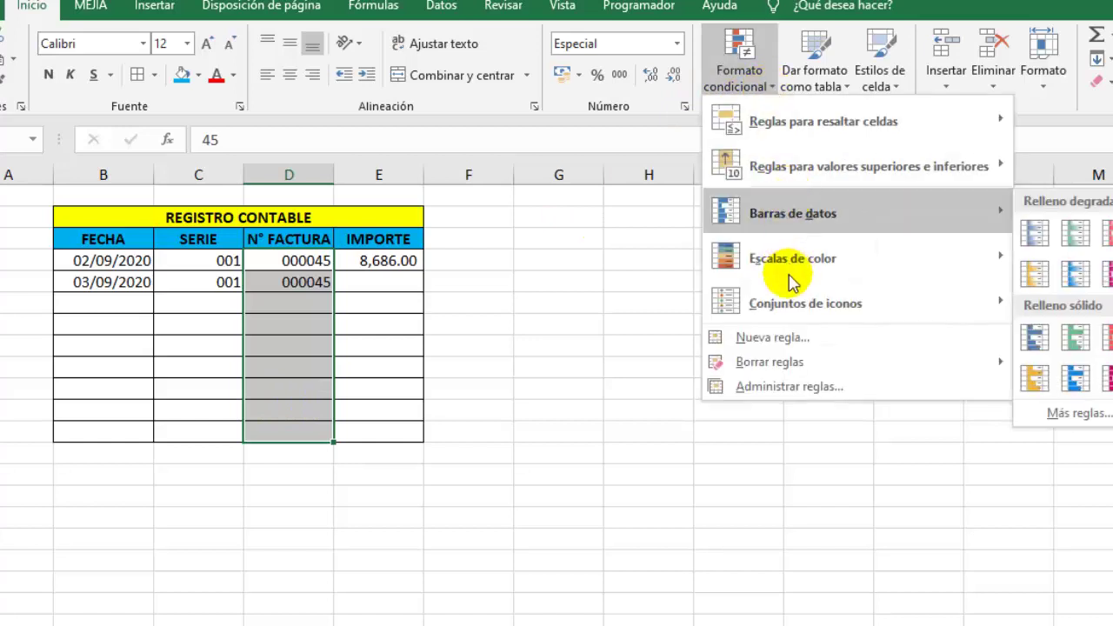
left_click(783, 339)
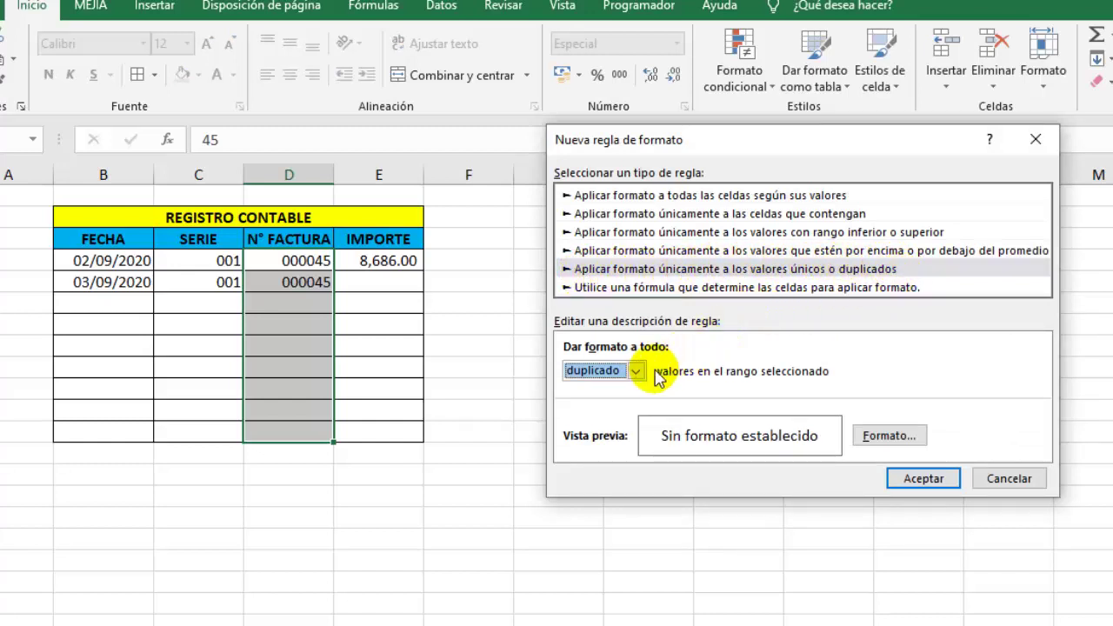
left_click(878, 438)
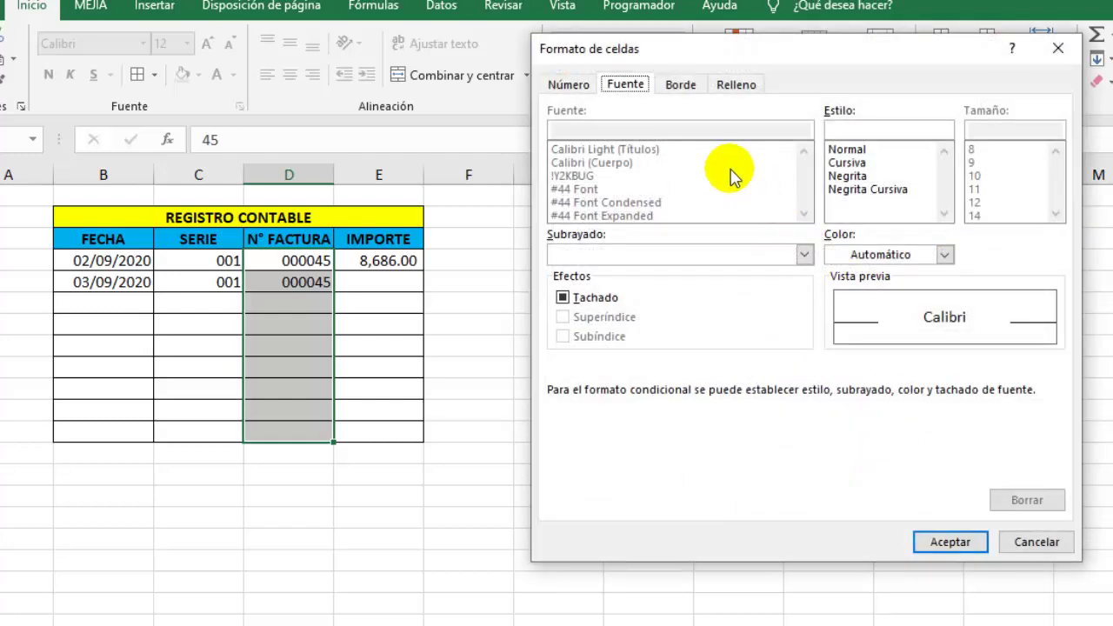
left_click(852, 176)
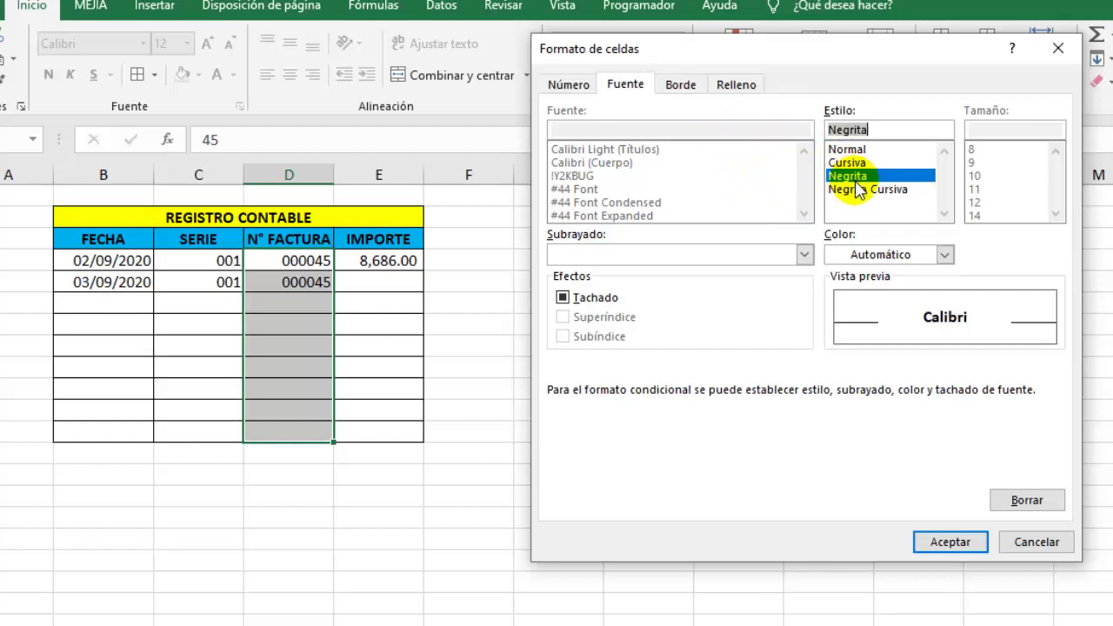
left_click(946, 255)
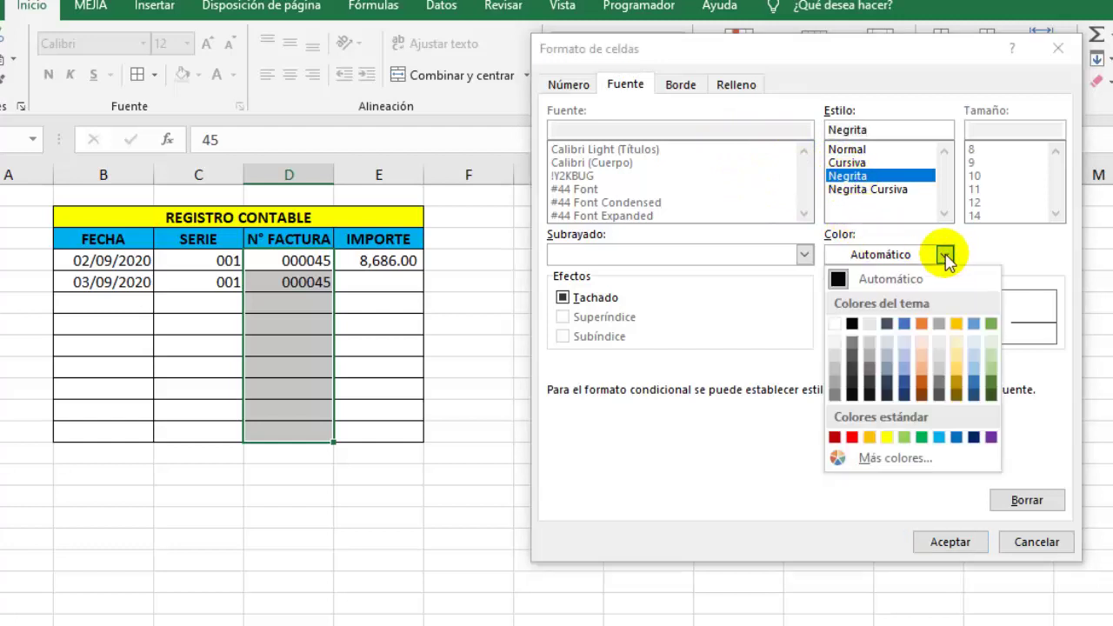
left_click(853, 438)
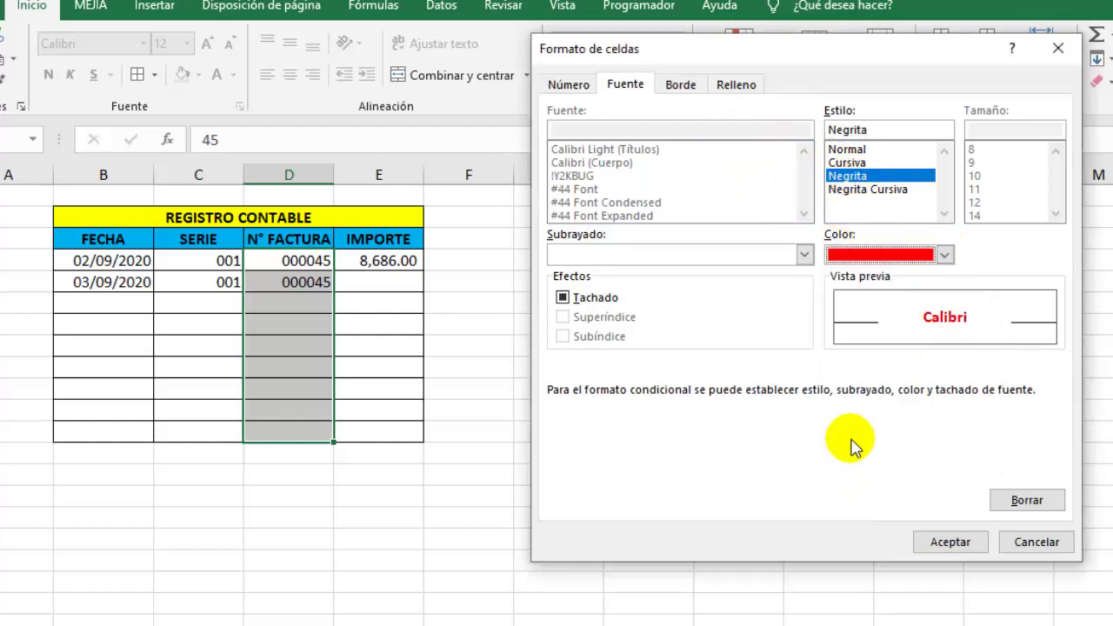
left_click(945, 256)
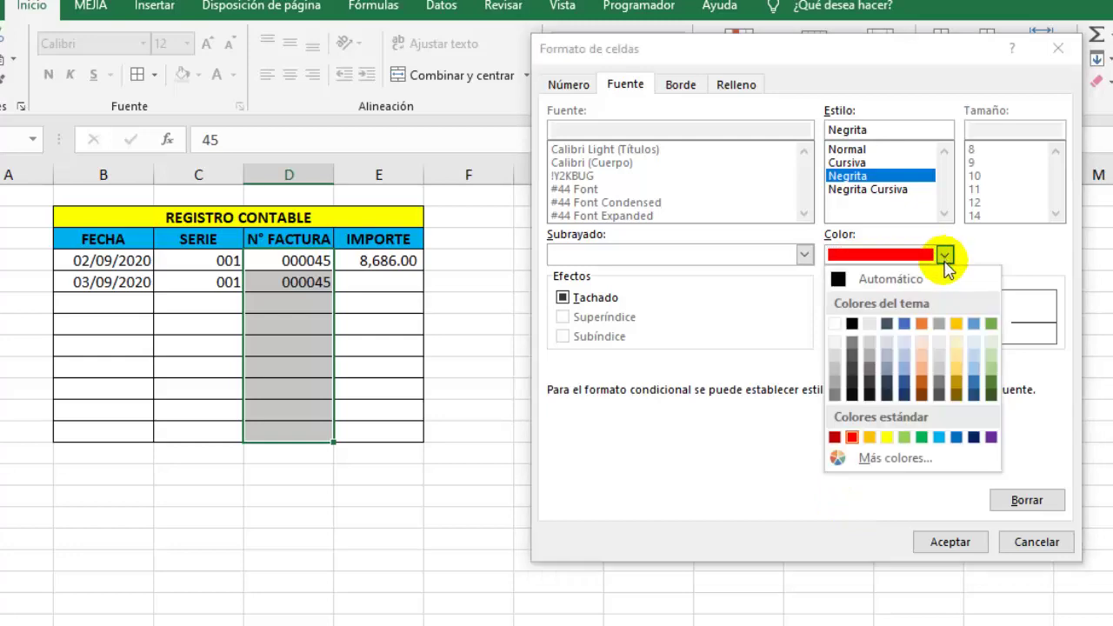
left_click(974, 438)
left_click(944, 543)
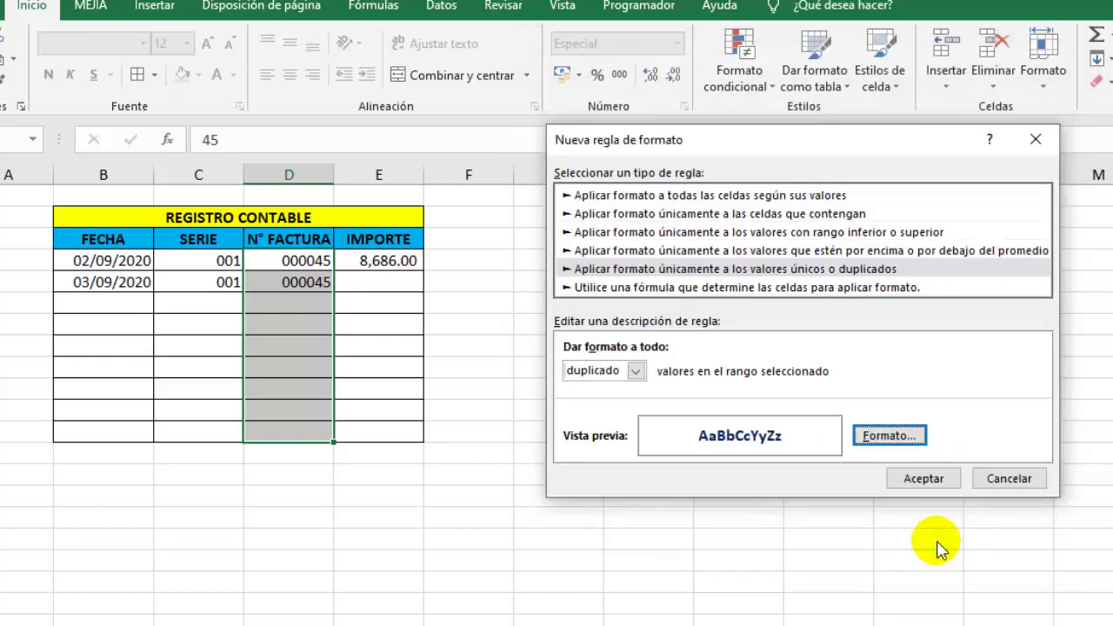
left_click(925, 479)
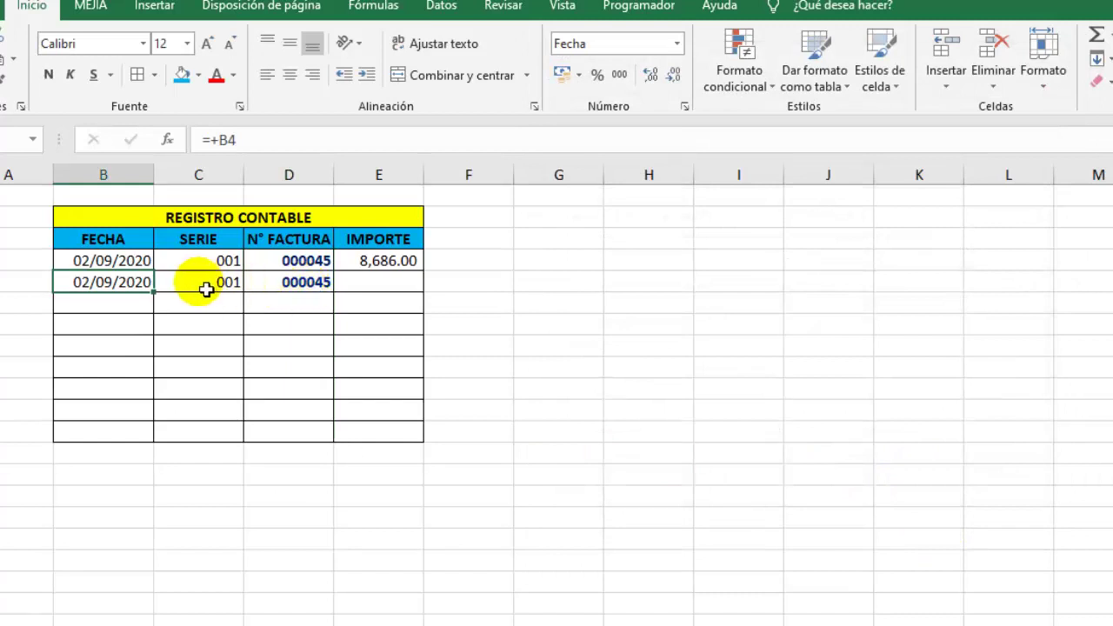
mouse_move(216, 285)
left_mouse_down()
mouse_move(321, 300)
mouse_move(396, 290)
left_mouse_up()
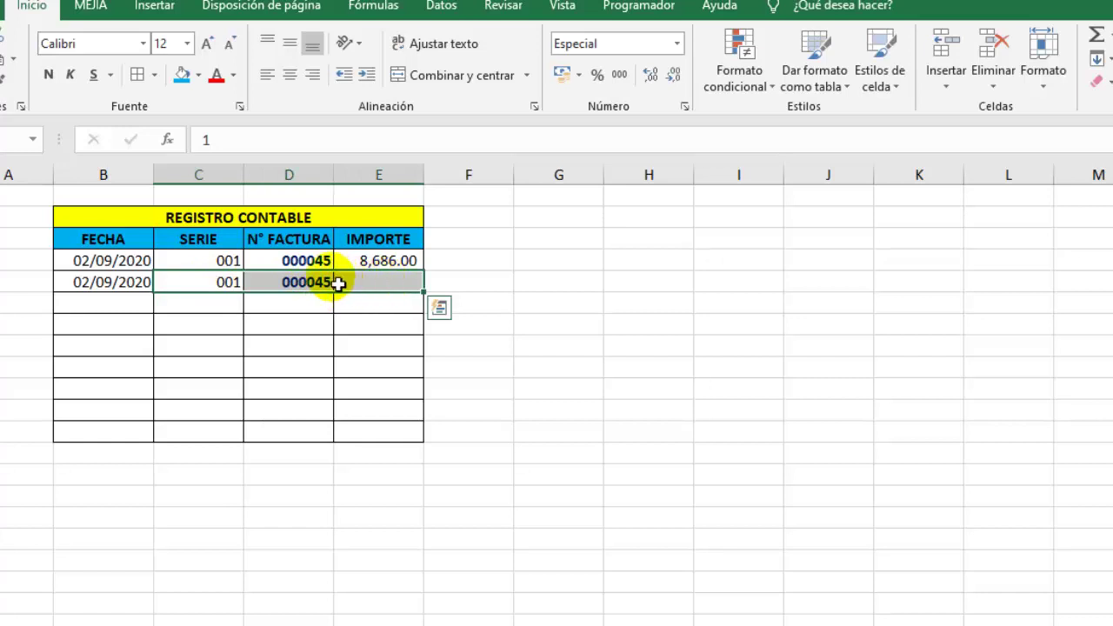
Set E5 to =+E4 so the second row's amount also reads 8,686.00
left_click(304, 282)
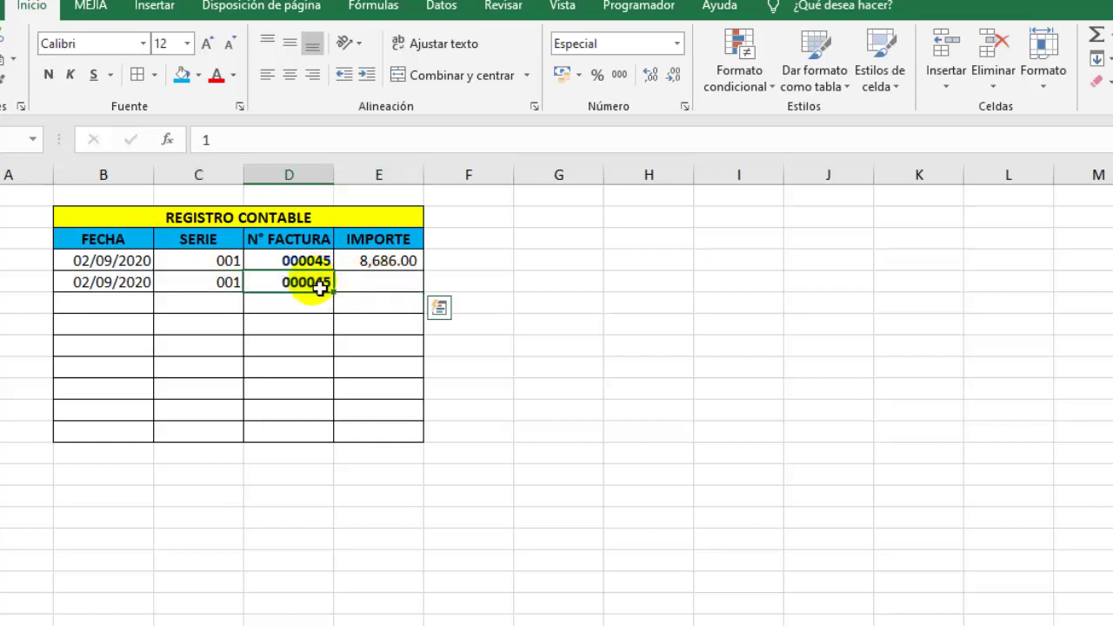
left_click(406, 286)
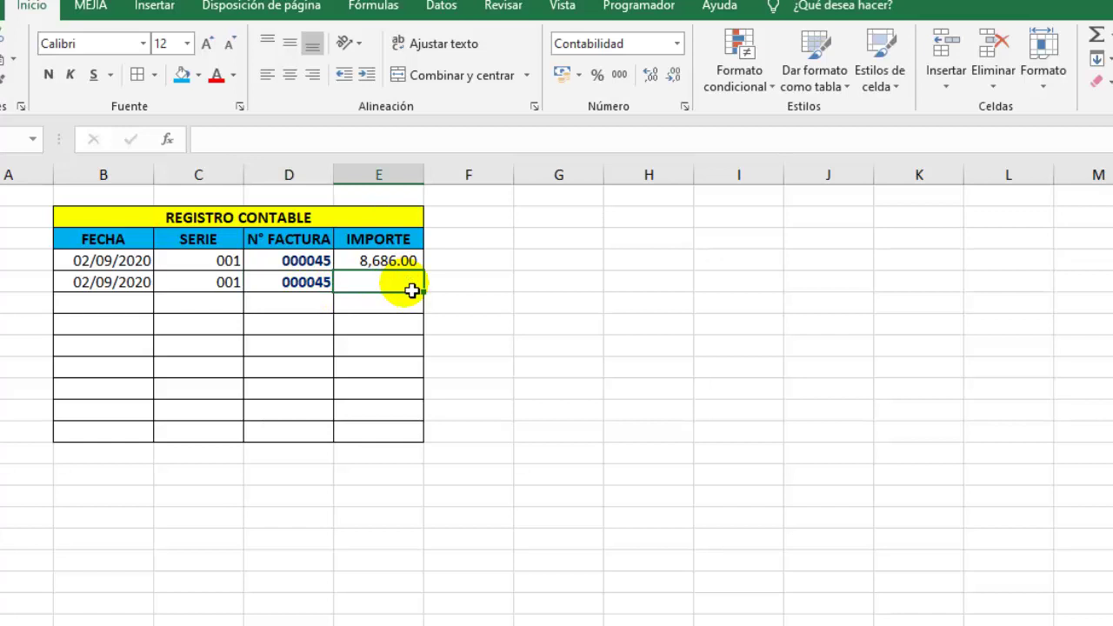
type("=")
key("Up")
key("Return")
left_click(407, 287)
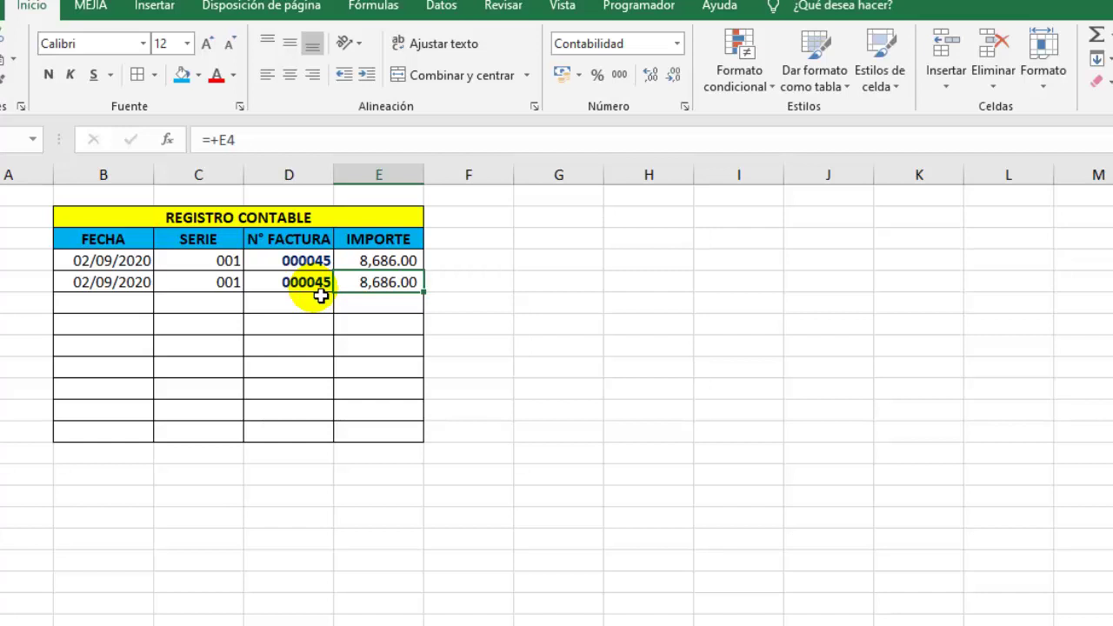
left_click_drag(323, 281, 390, 294)
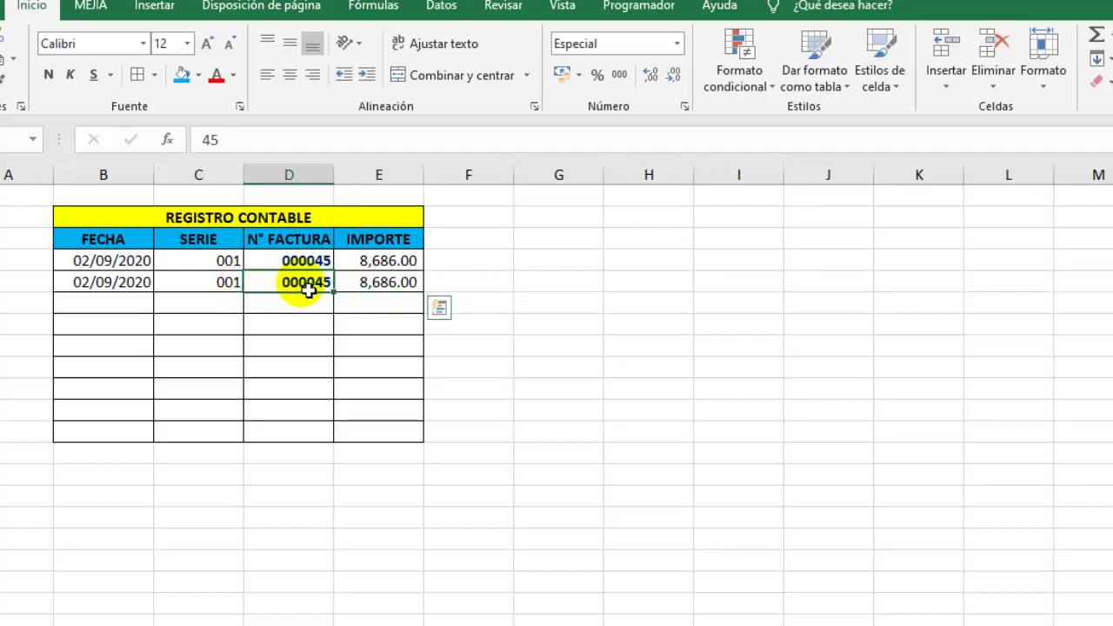
Enter invoice 46 in a lower row so both 000046 entries turn bold navy
left_click(308, 393)
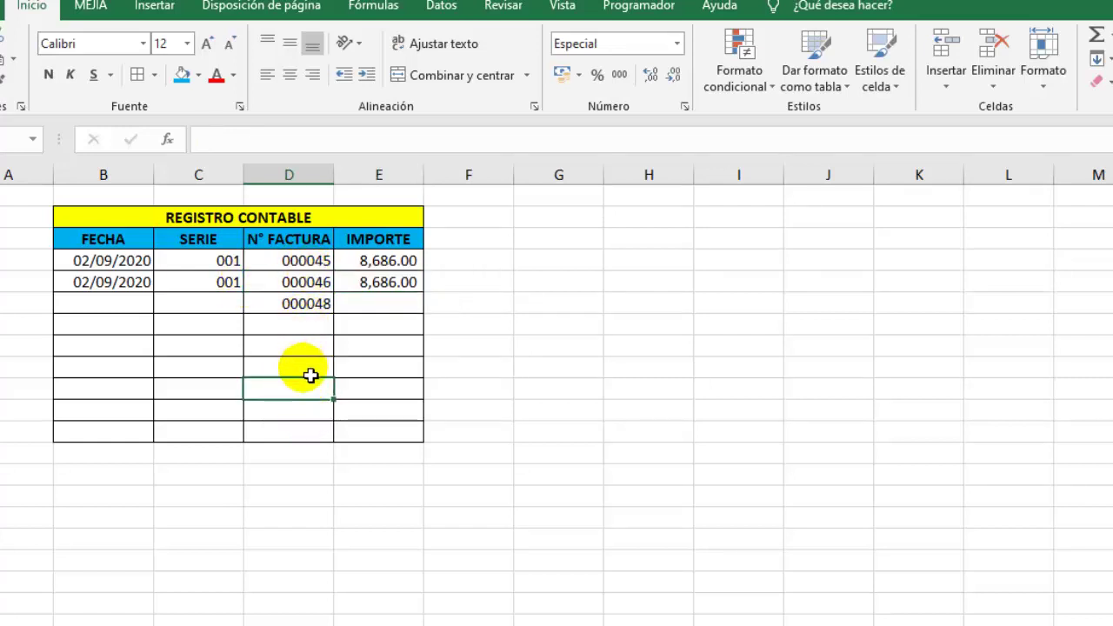
type("46")
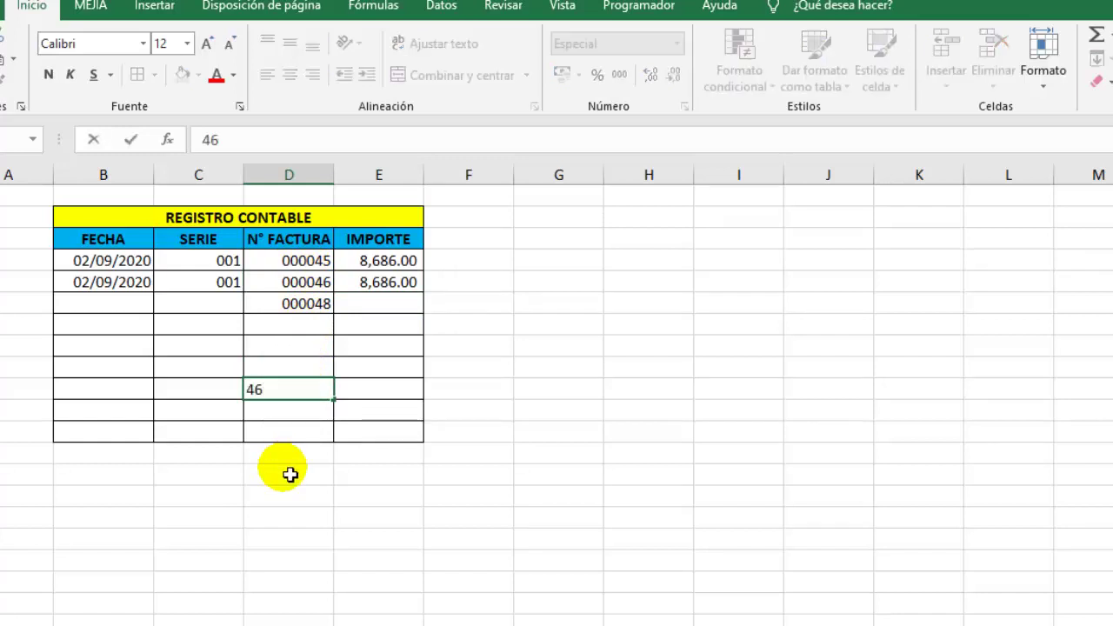
key("Return")
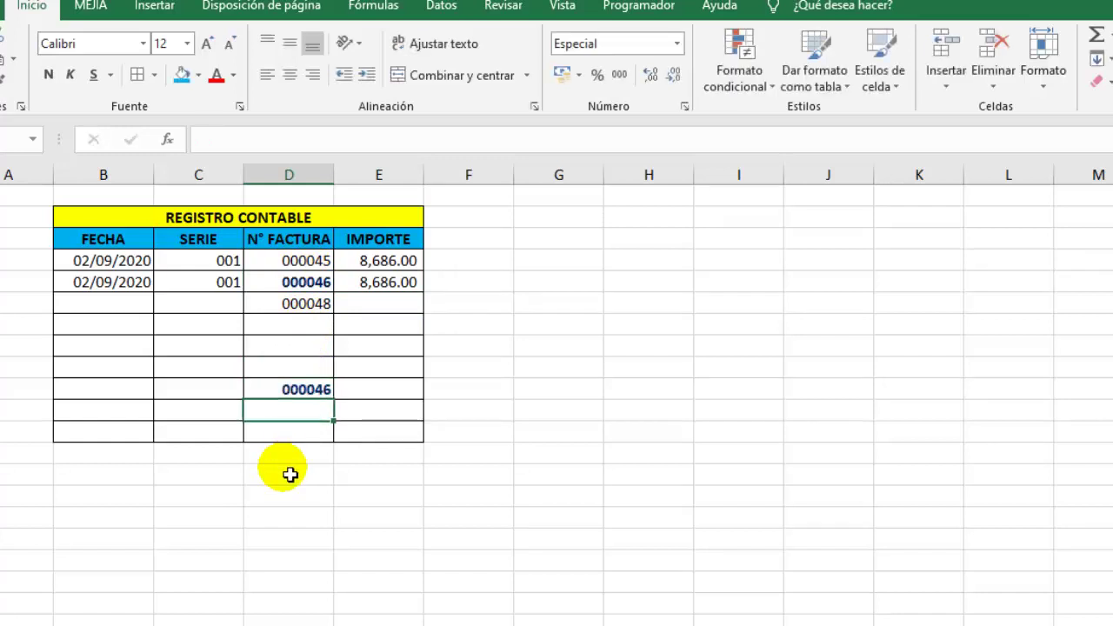
left_click(318, 280)
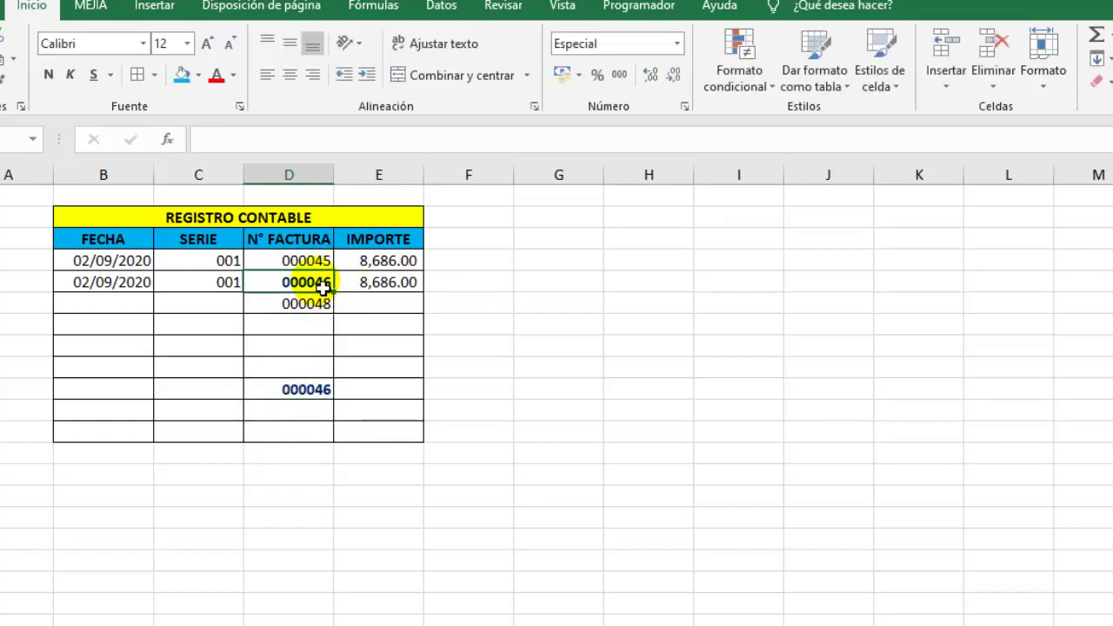
left_click(320, 393)
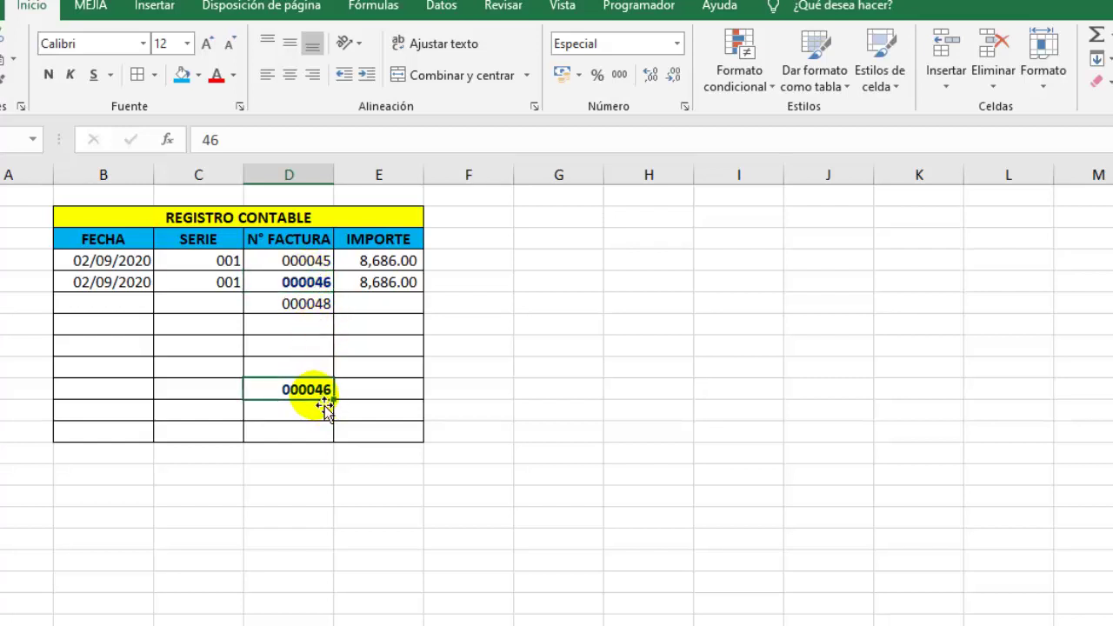
Start a new rule on the IMPORTE cells for values greater than or equal to 3500
left_click_drag(378, 261, 396, 438)
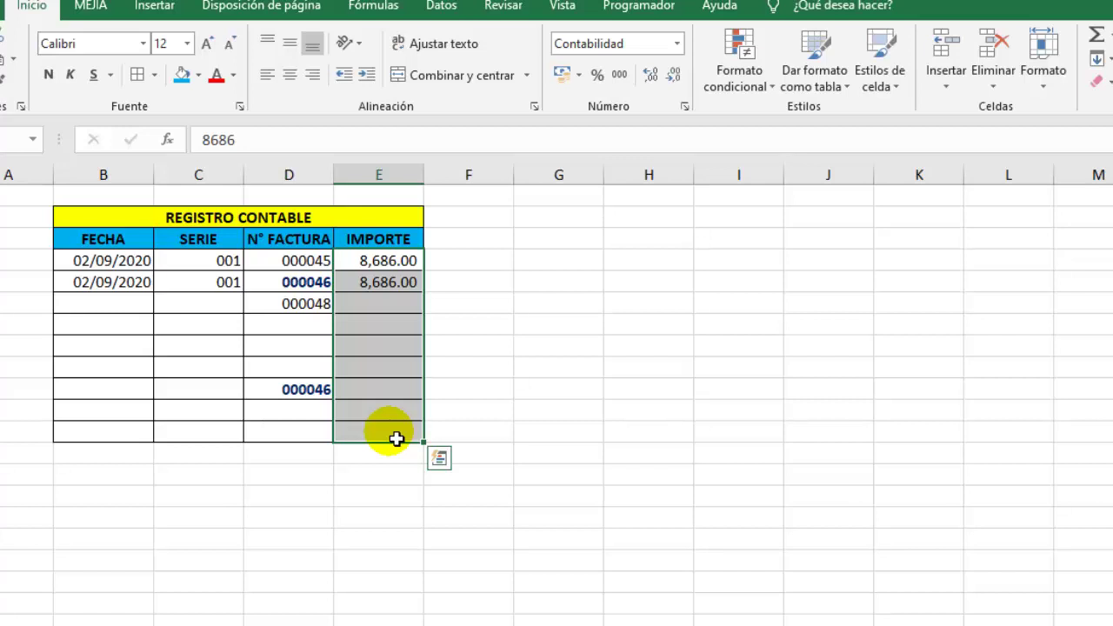
left_click(776, 85)
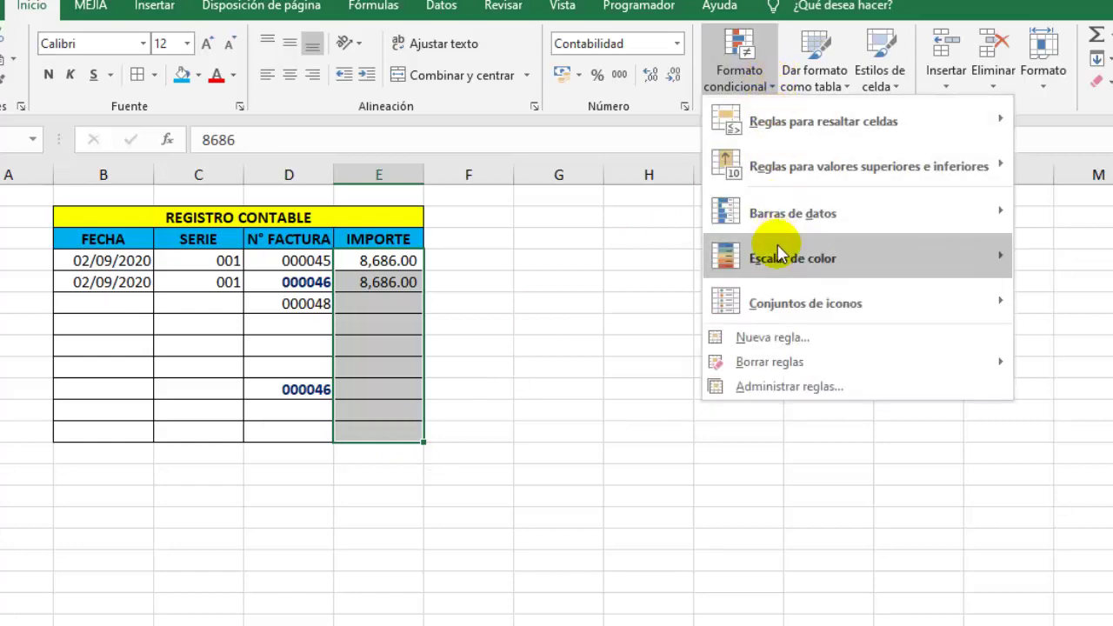
left_click(787, 339)
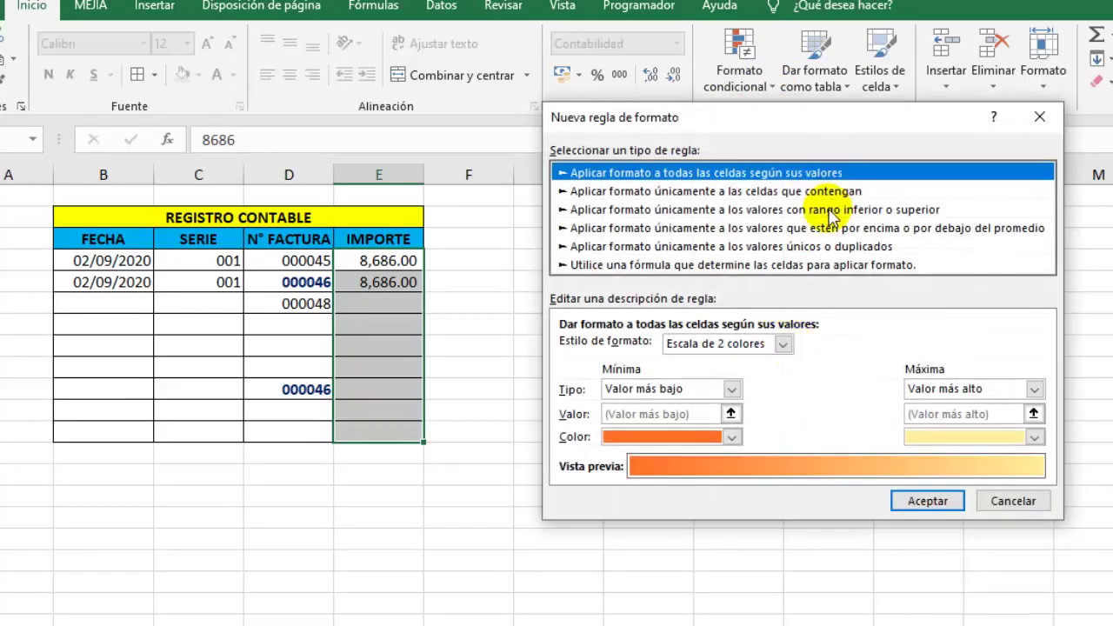
left_click(826, 191)
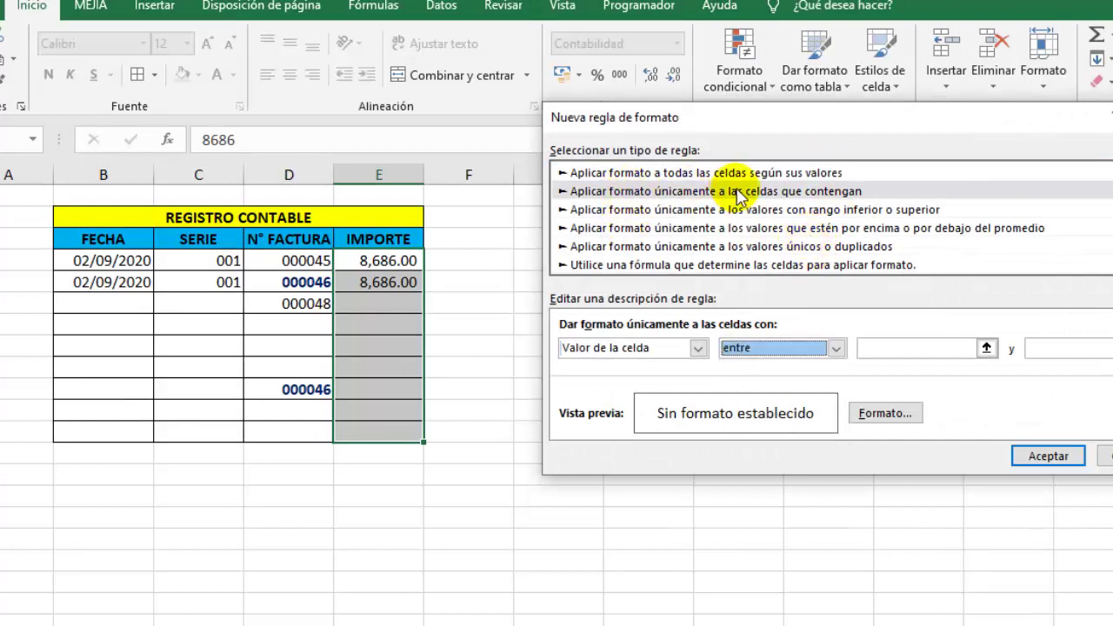
left_click(698, 348)
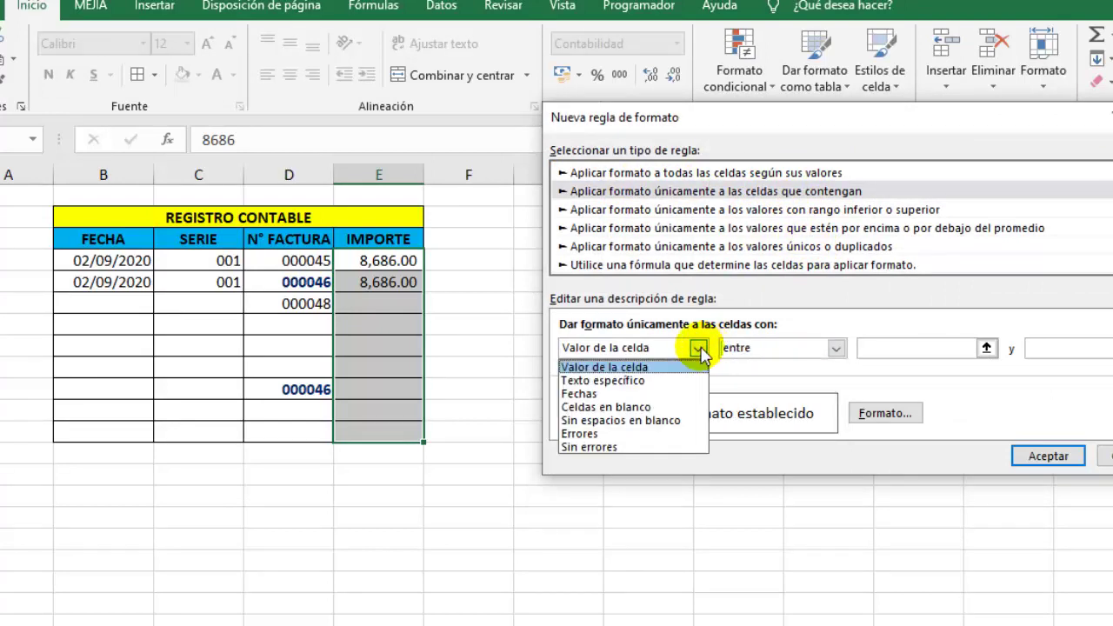
left_click(638, 369)
left_click(743, 349)
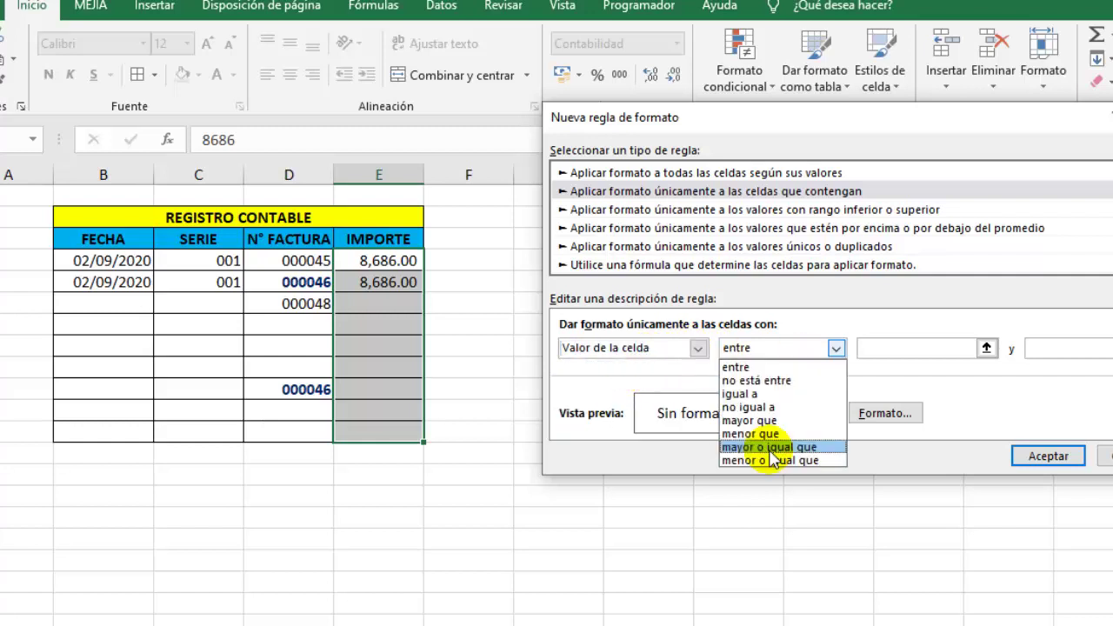
left_click(769, 447)
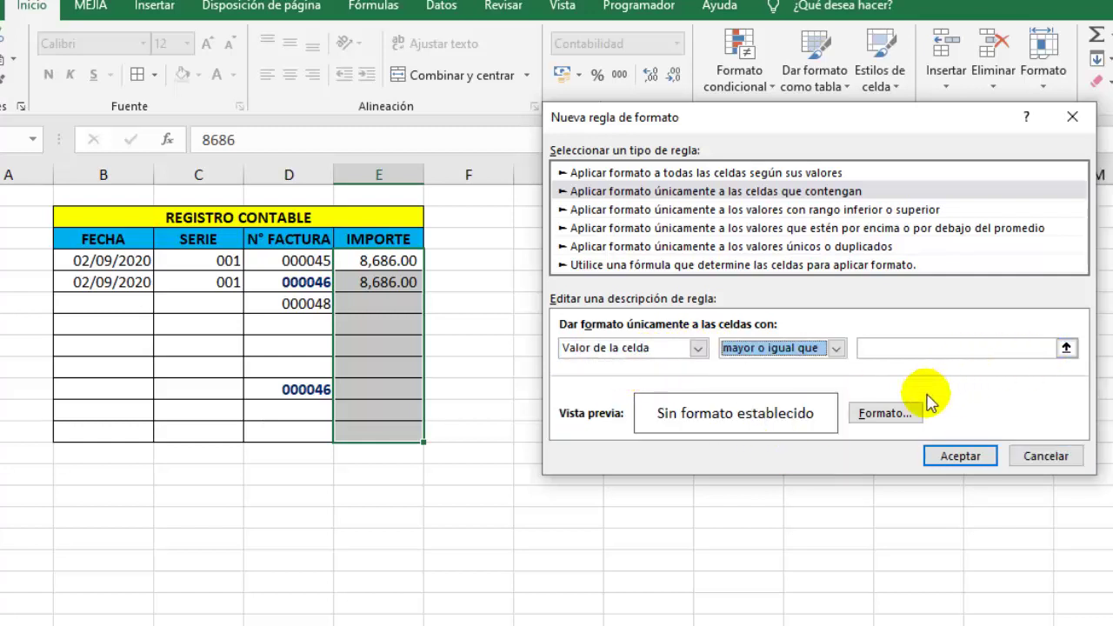
left_click(987, 360)
type("3500")
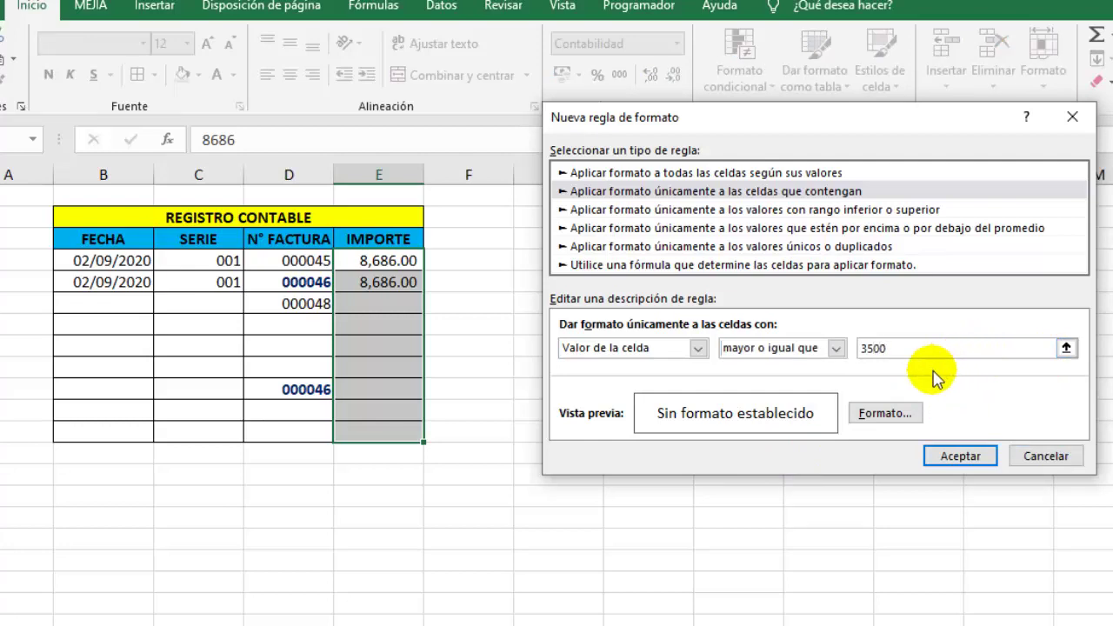
Give the rule a pink fill and apply it, highlighting both 8,686.00 amounts
left_click(880, 414)
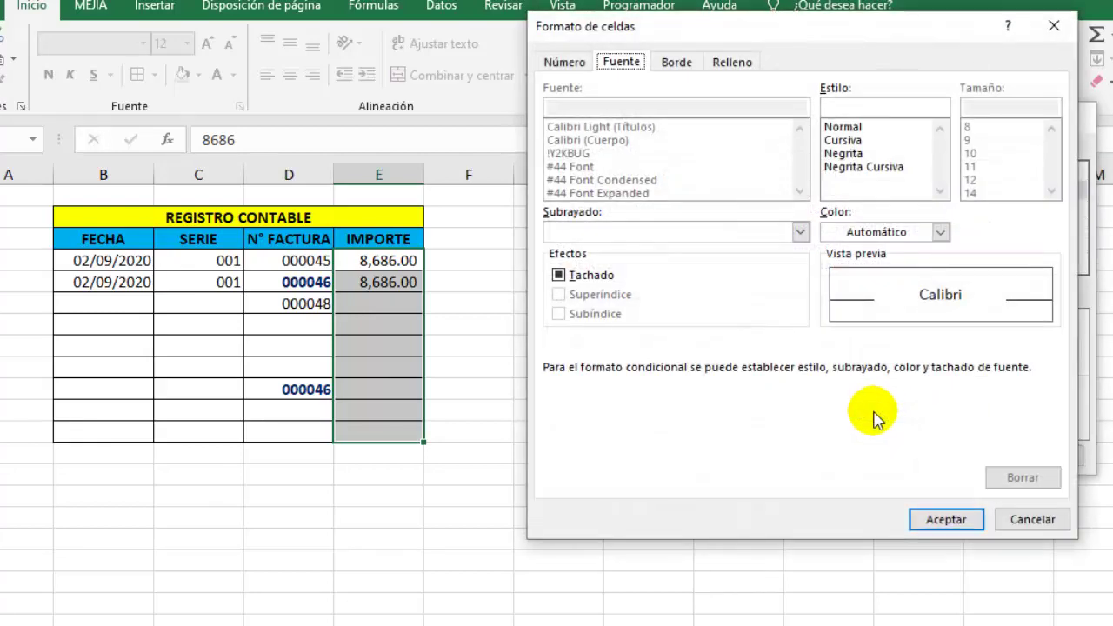
left_click(677, 63)
left_click(729, 64)
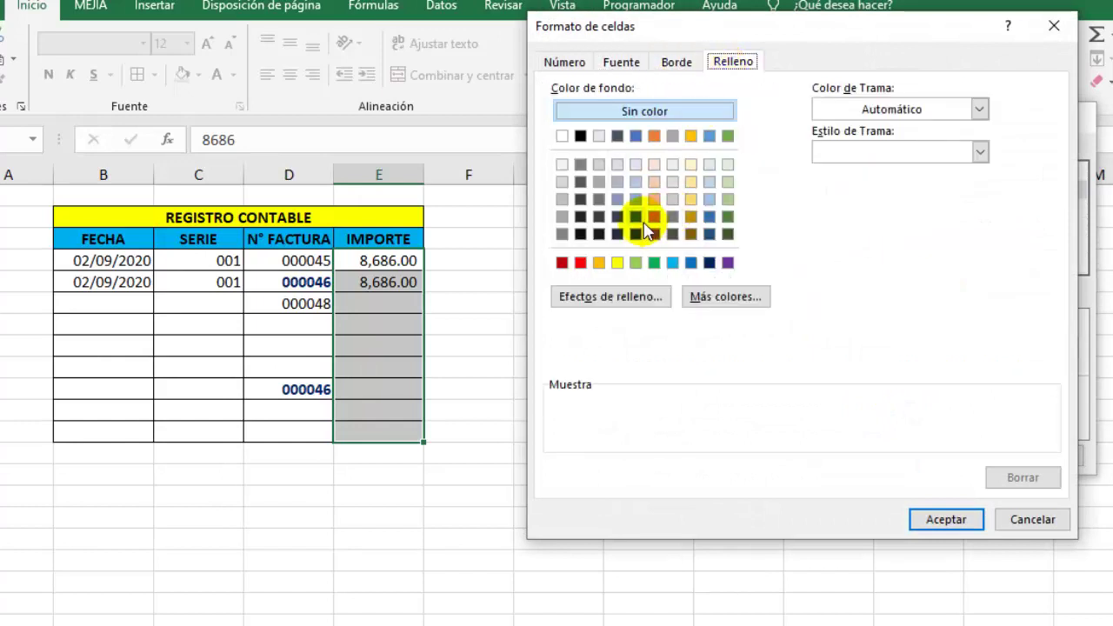
left_click(654, 181)
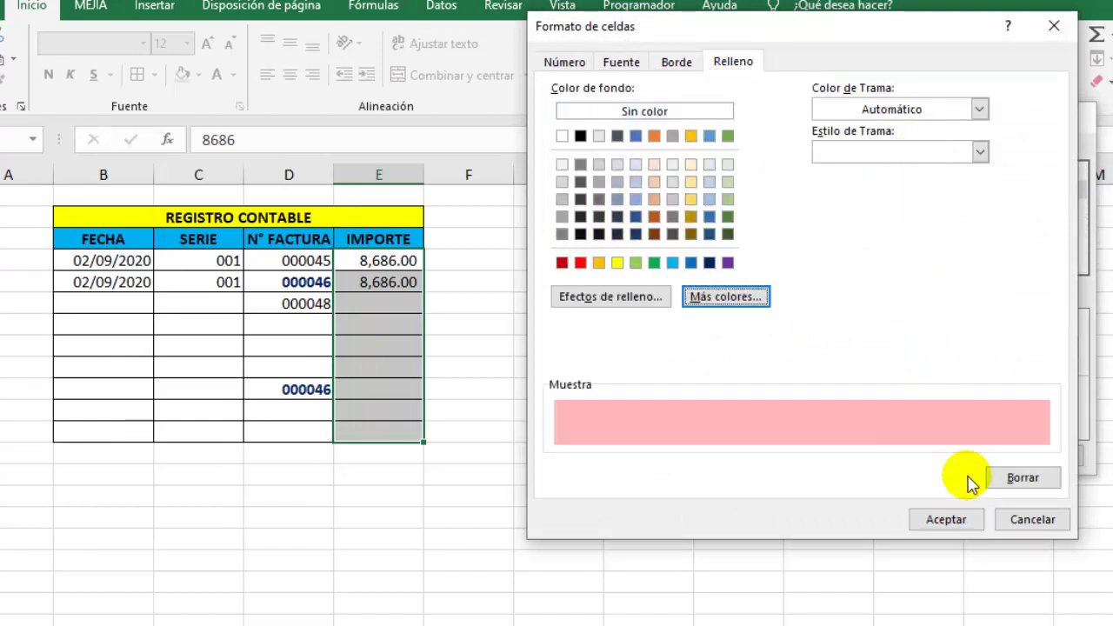
left_click(950, 520)
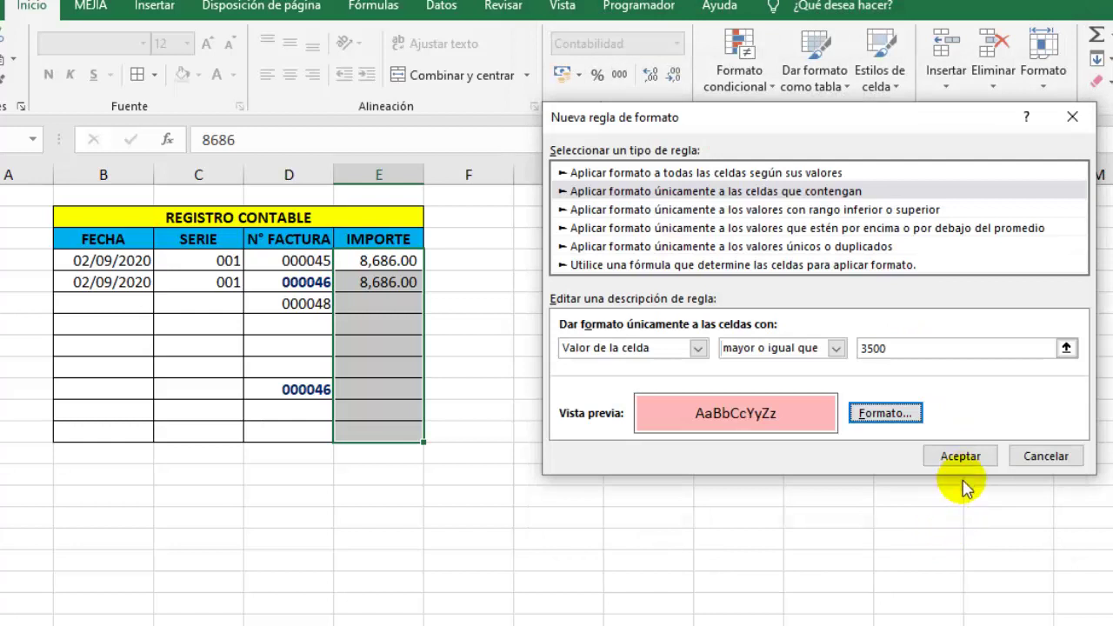
left_click(960, 459)
Enter test amounts 3,400.00 and 3,500.00 in empty IMPORTE cells
left_click(646, 432)
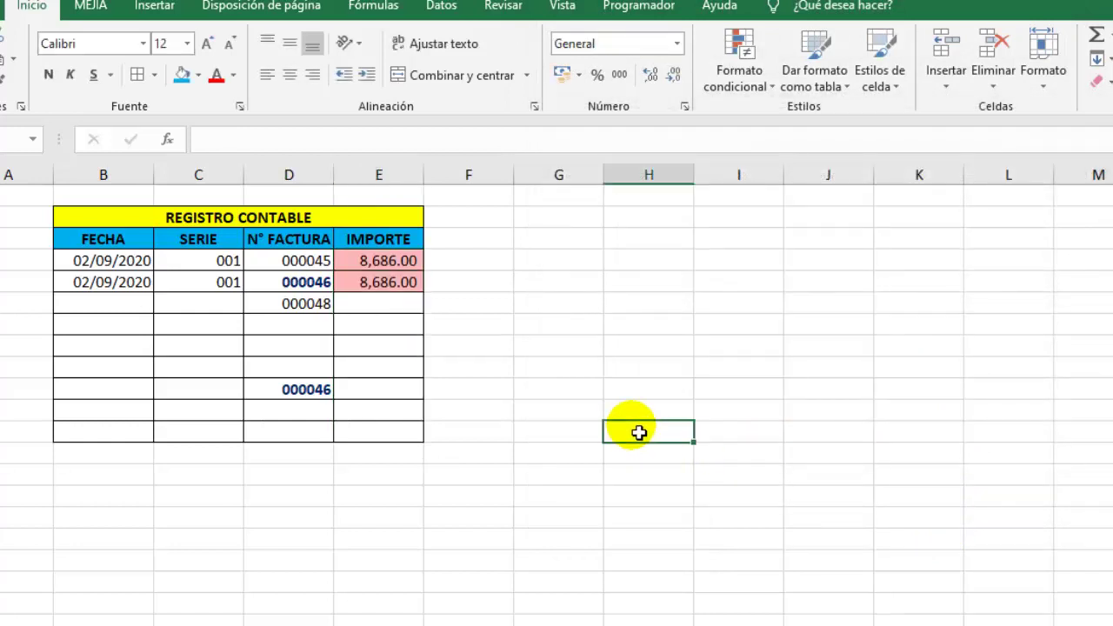
left_click(369, 323)
key("Return")
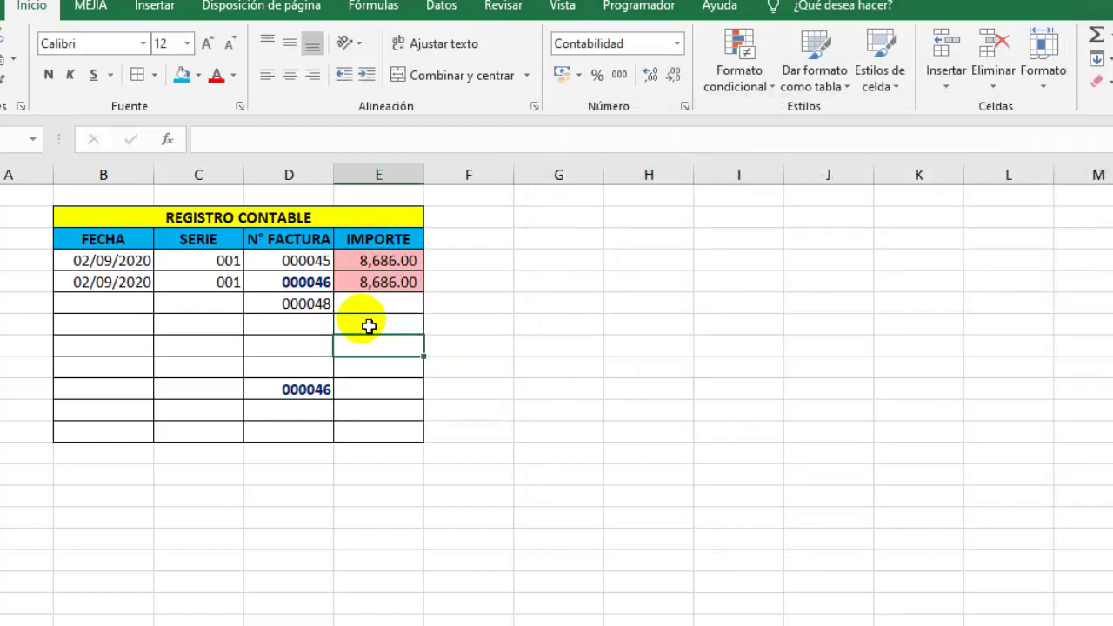
type("34")
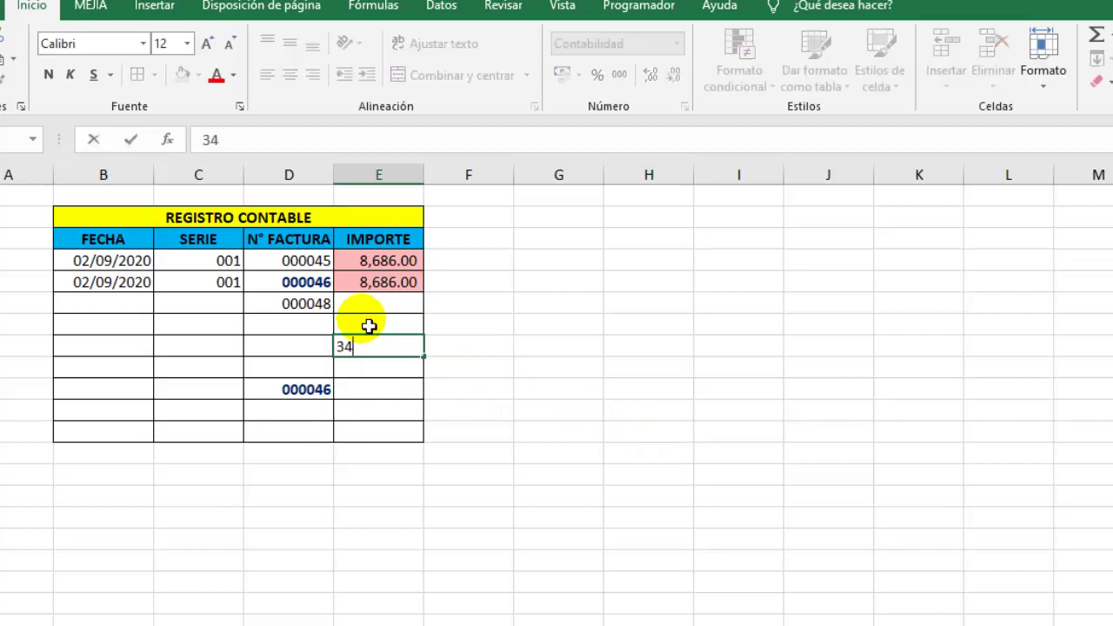
type("00")
key("Return")
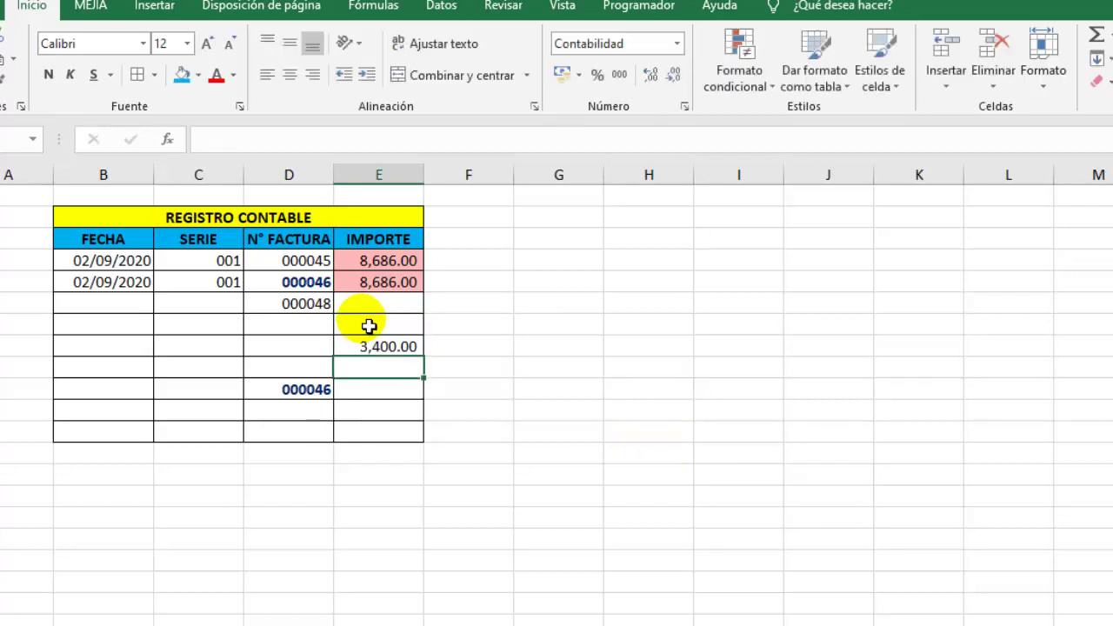
left_click(372, 390)
left_click(379, 413)
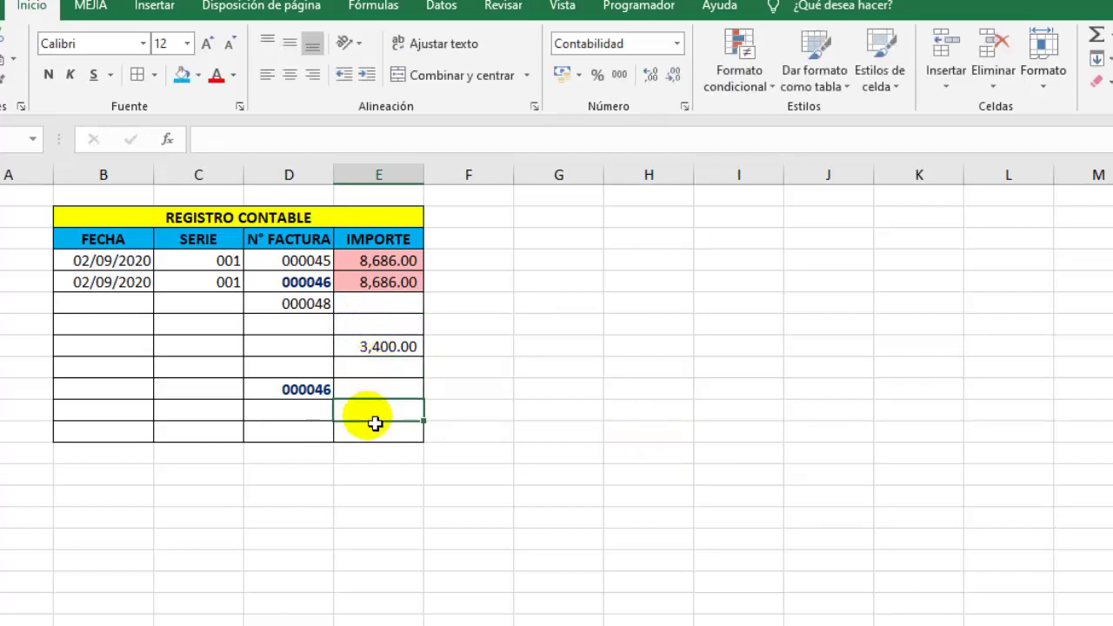
type("3")
type("500")
key("Return")
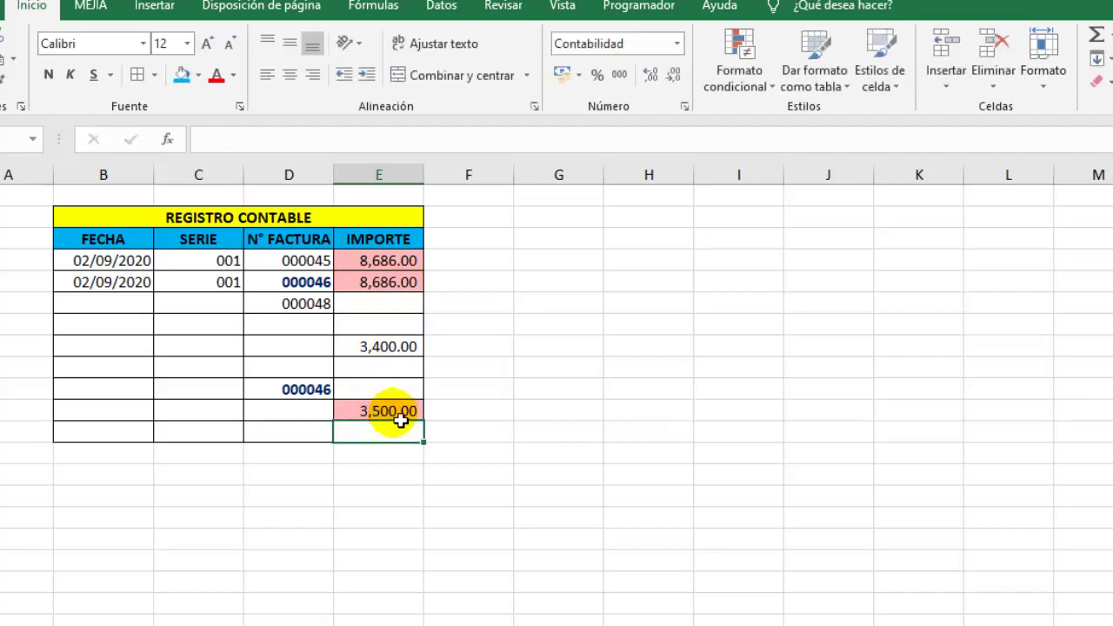
Add 3,499.00 beside the second 000046 and confirm it stays unfilled
left_click(387, 391)
type("3,4")
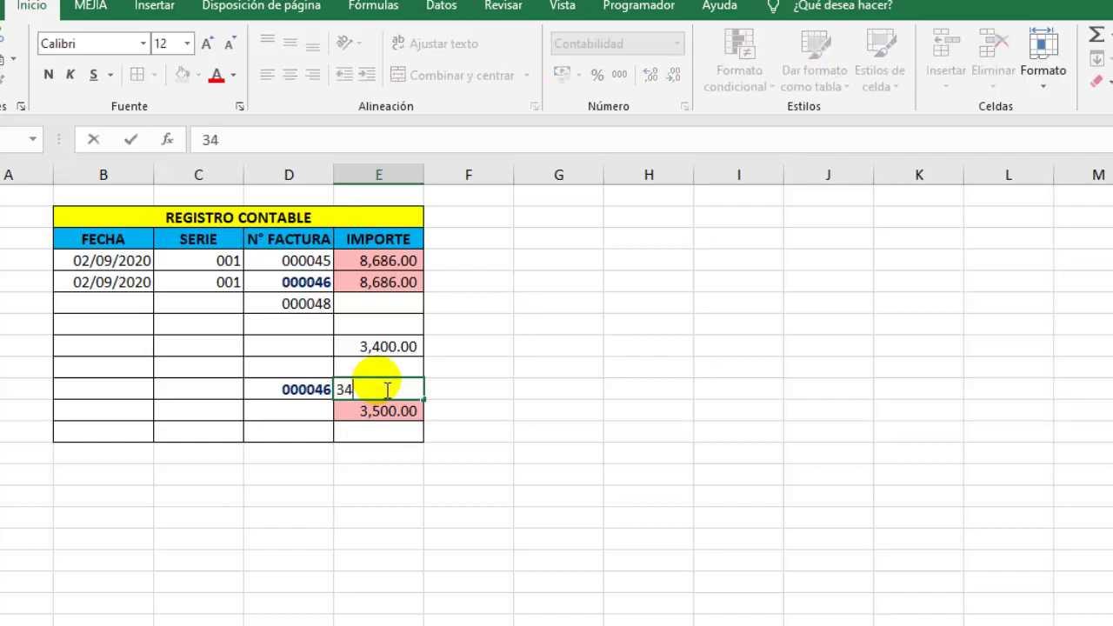
type("99")
key("Return")
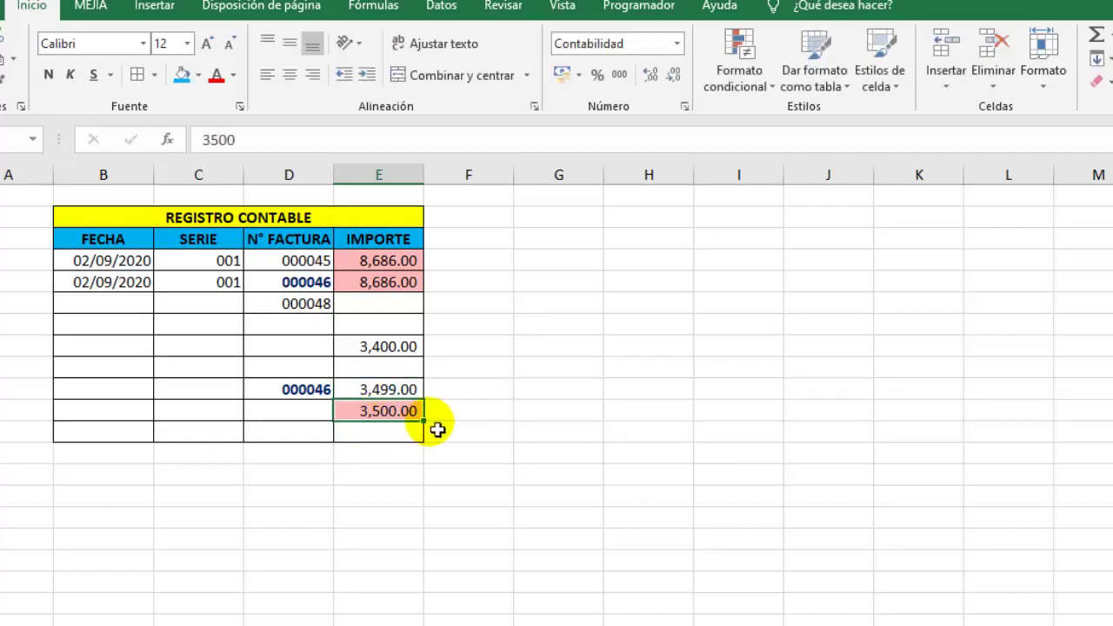
left_click(416, 391)
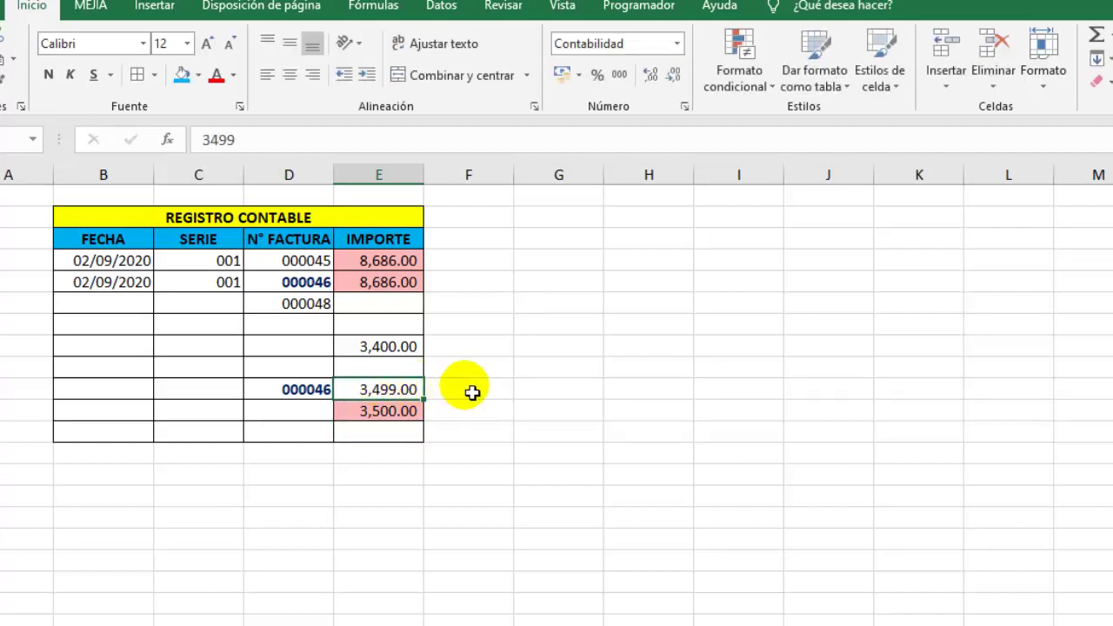
key("Up")
key("Right")
key("Right")
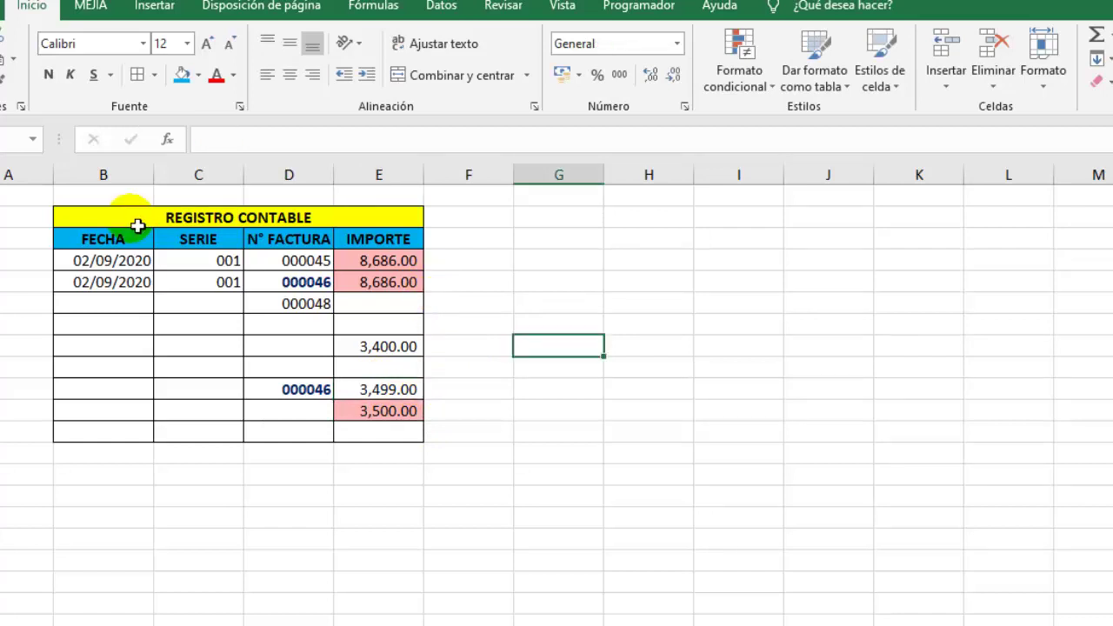